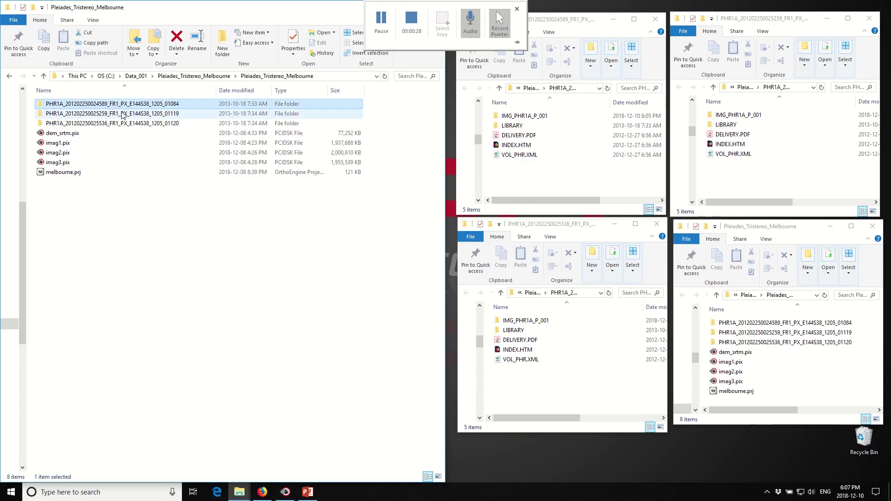
# Step: Select the third Pléiades Tristereo product folder in File Explorer
pyautogui.click(126, 124)
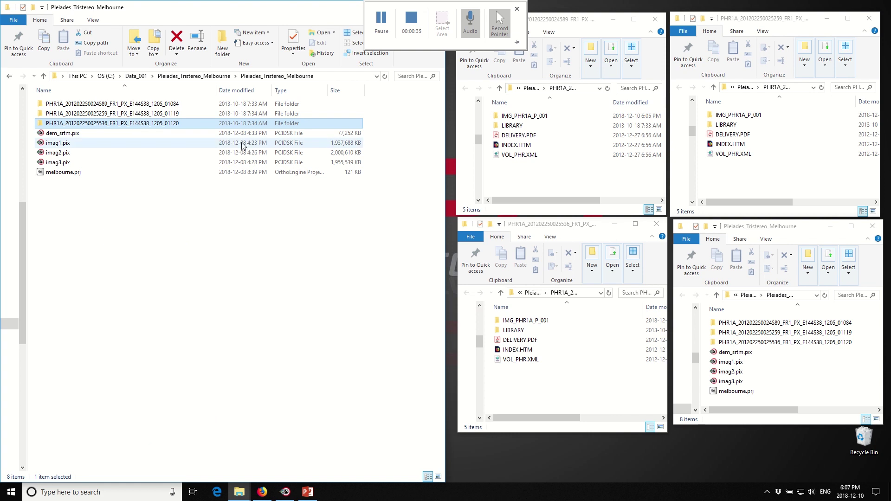
# Step: Look through the product folder windows and select the dem_srtm.pix elevation file
pyautogui.click(557, 168)
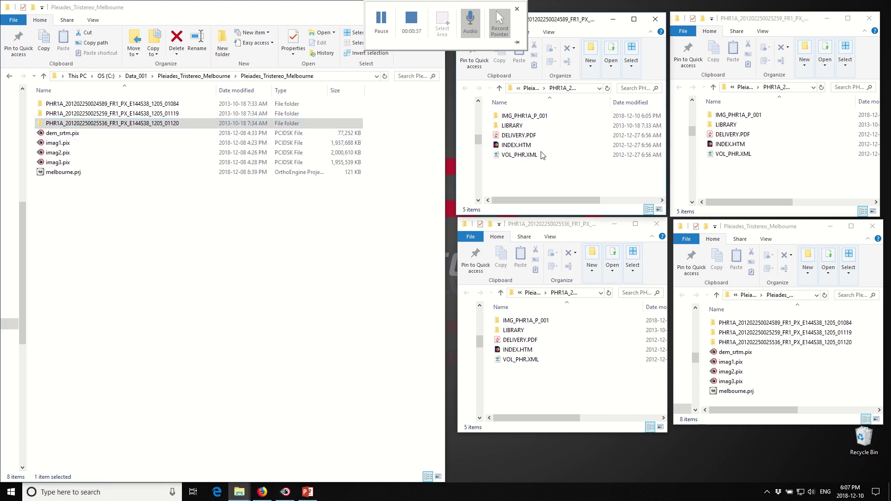
pyautogui.click(782, 169)
pyautogui.click(557, 379)
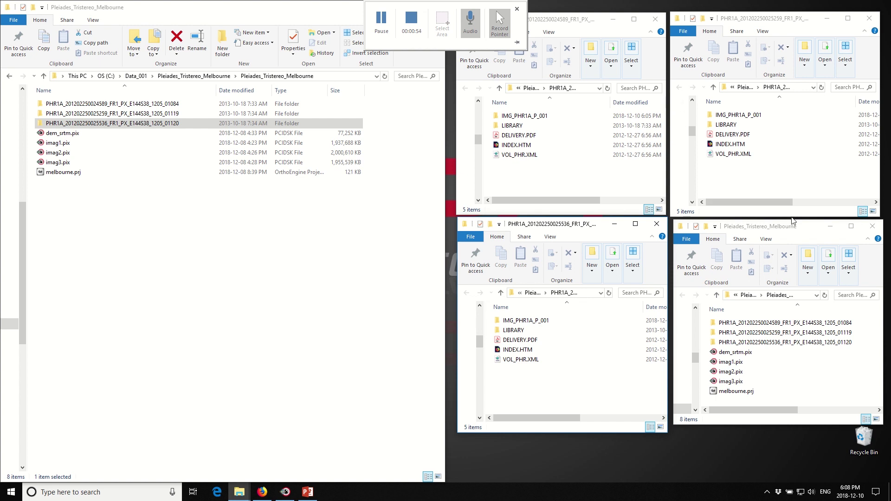
pyautogui.click(745, 354)
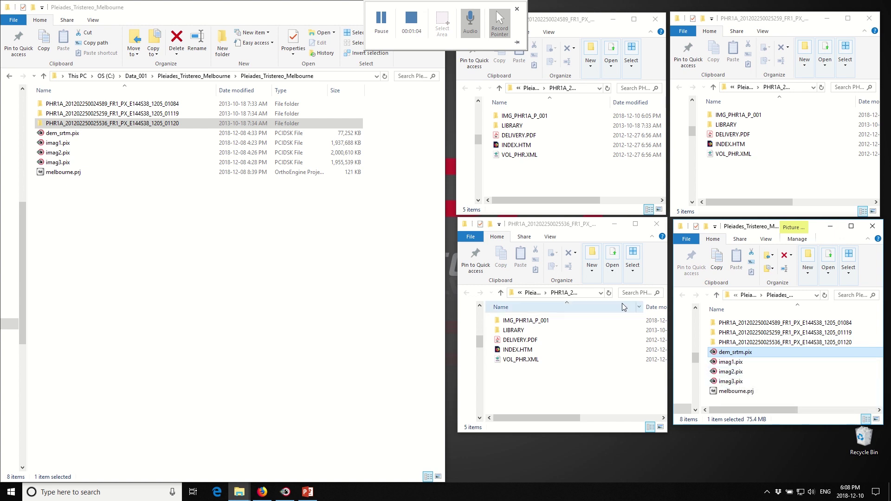
# Step: Open IMG_PHR1A_P_001 and widen the view to show the DIM metadata and file sizes
pyautogui.doubleClick(527, 117)
pyautogui.click(512, 147)
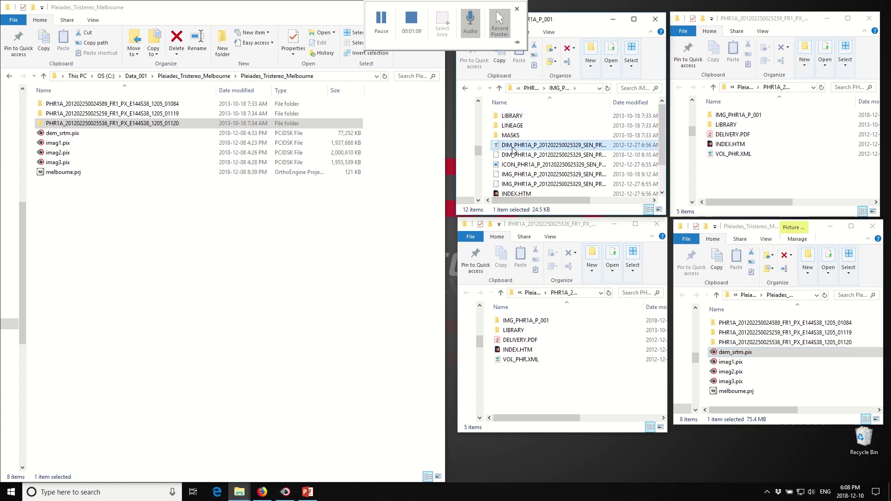
pyautogui.moveTo(577, 202); pyautogui.dragTo(626, 203)
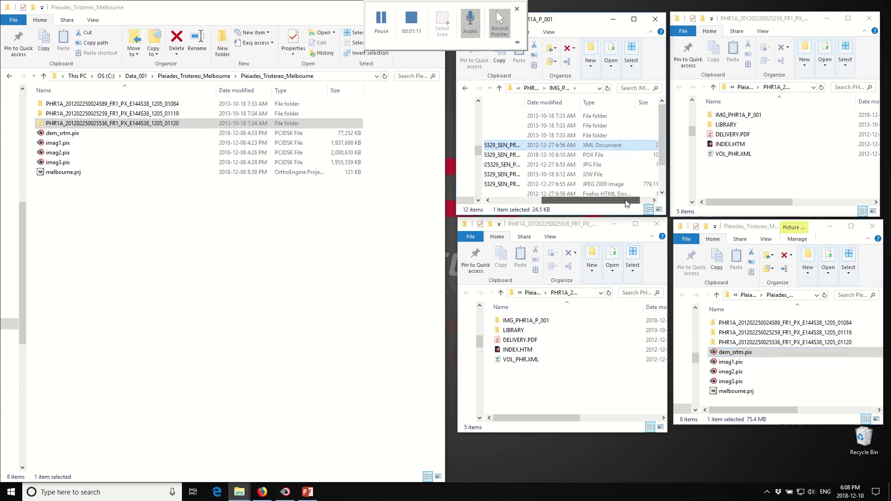
pyautogui.moveTo(517, 102); pyautogui.dragTo(506, 174)
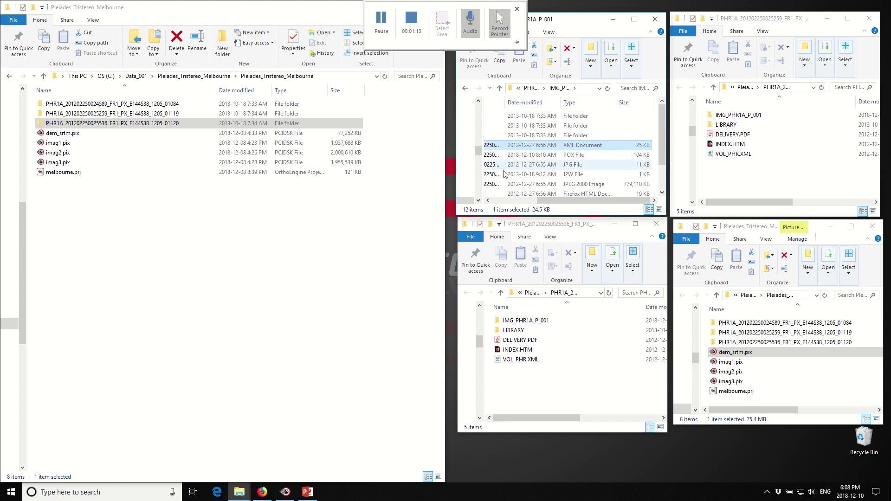
pyautogui.moveTo(578, 203); pyautogui.dragTo(532, 204)
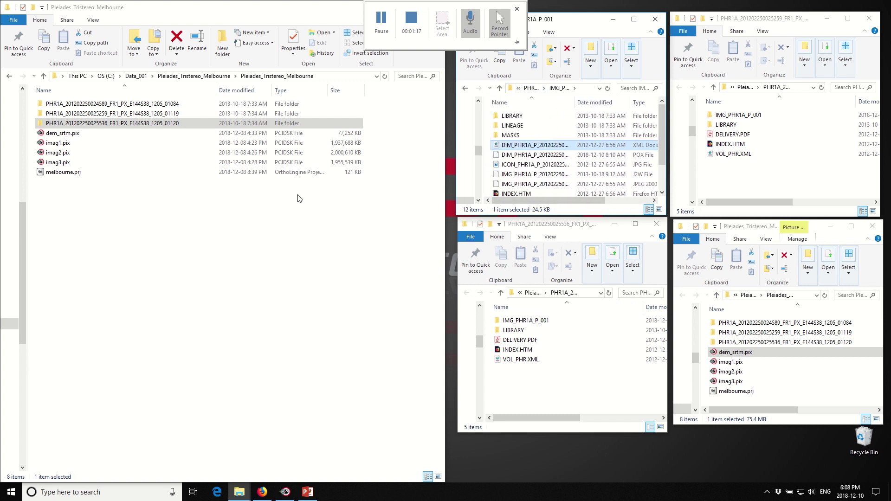
pyautogui.click(324, 10)
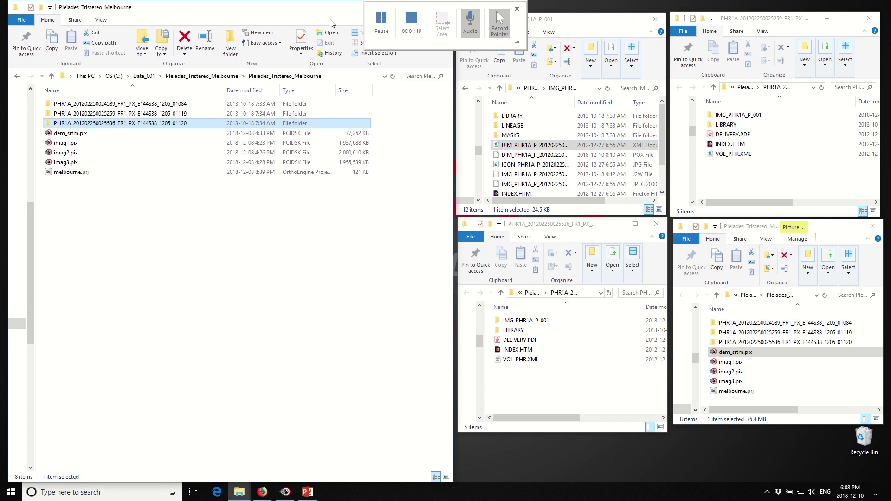
# Step: Launch OrthoEngine 2018 from the Start menu and reposition its window
pyautogui.click(11, 492)
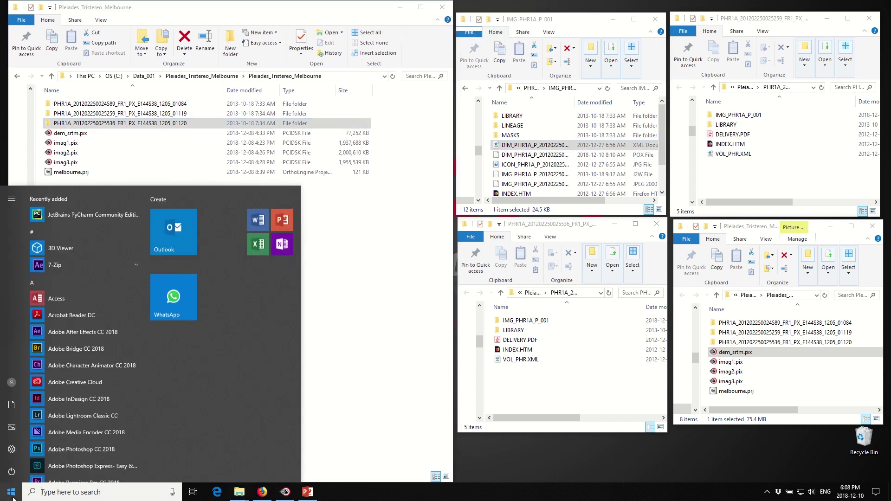
pyautogui.write('ortho')
pyautogui.press('Down')
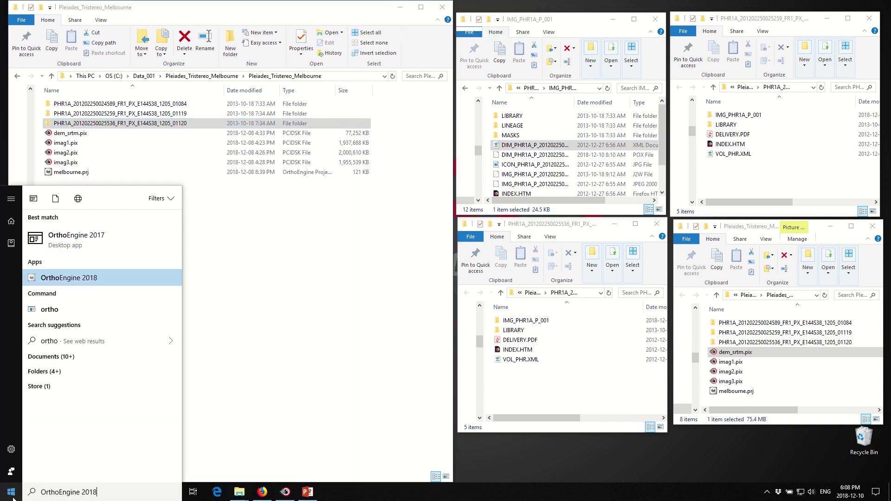
pyautogui.press('Return')
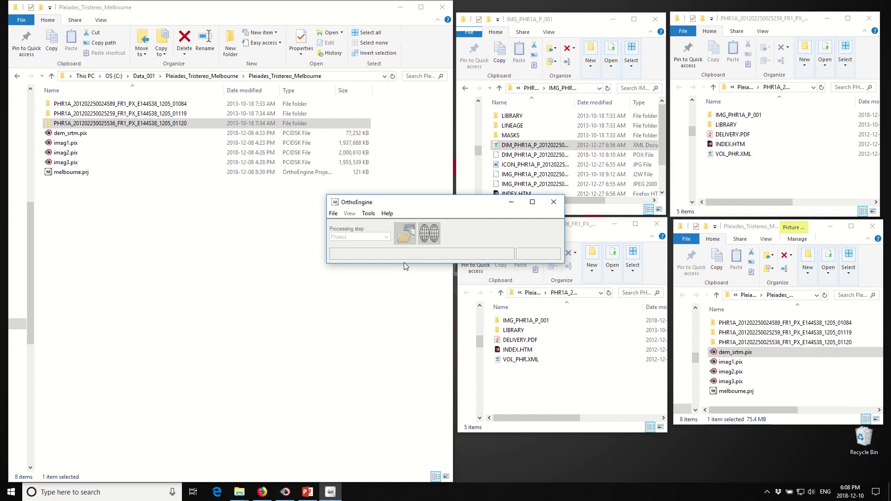
pyautogui.moveTo(406, 208); pyautogui.dragTo(254, 104)
# Step: Start a new project using Optical Satellite Modelling with Rational Functions
pyautogui.click(183, 110)
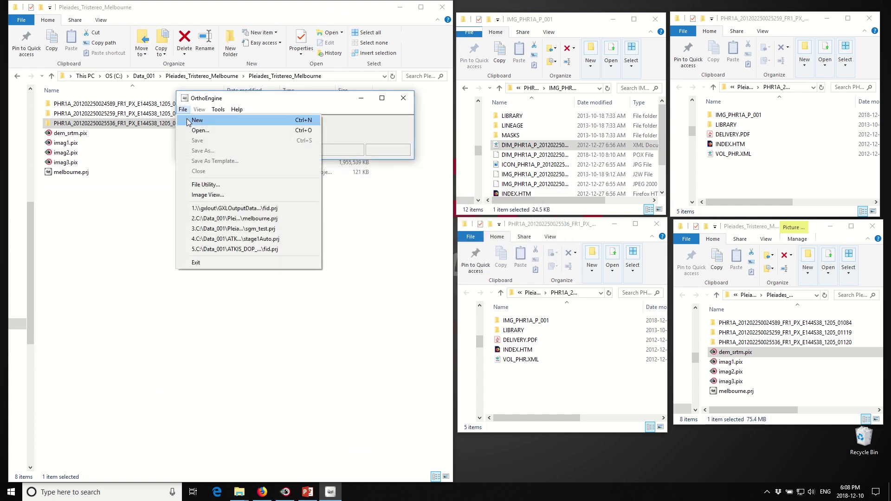
pyautogui.click(188, 120)
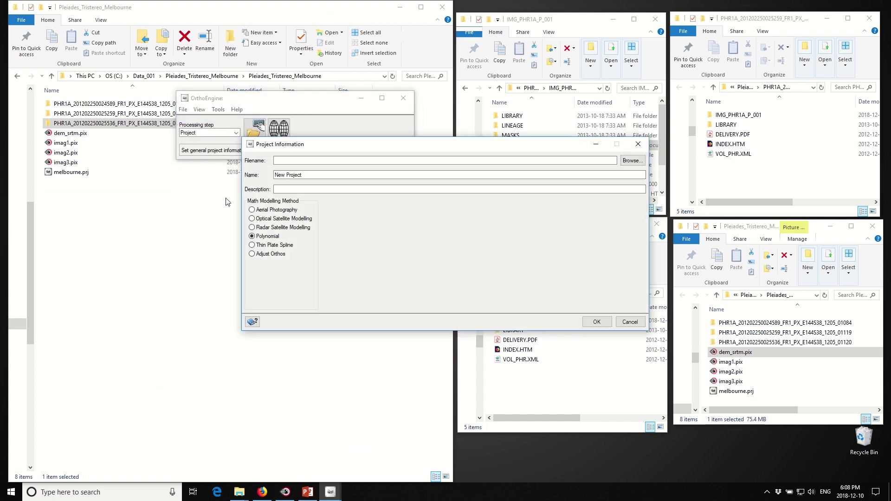
pyautogui.click(258, 219)
pyautogui.click(346, 250)
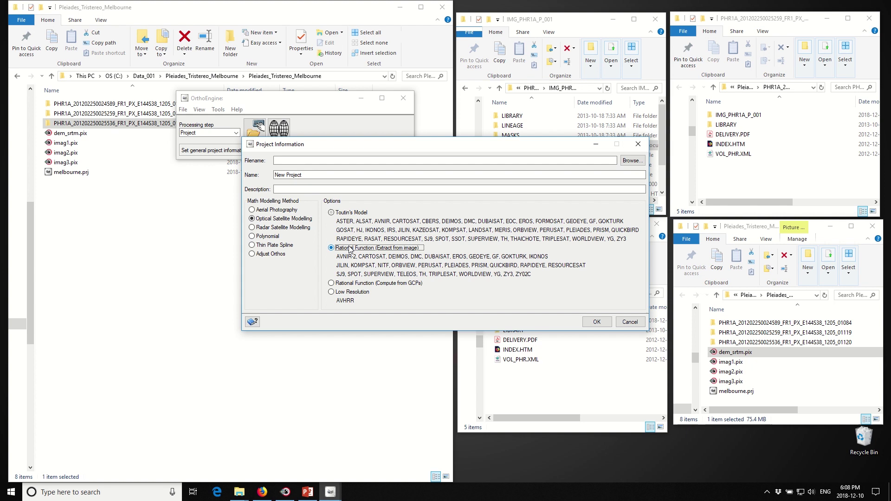
# Step: Save the project as melbourne_rc1.prj in C:\Data_001\Pleiades_Tristereo_Melbourne
pyautogui.click(634, 160)
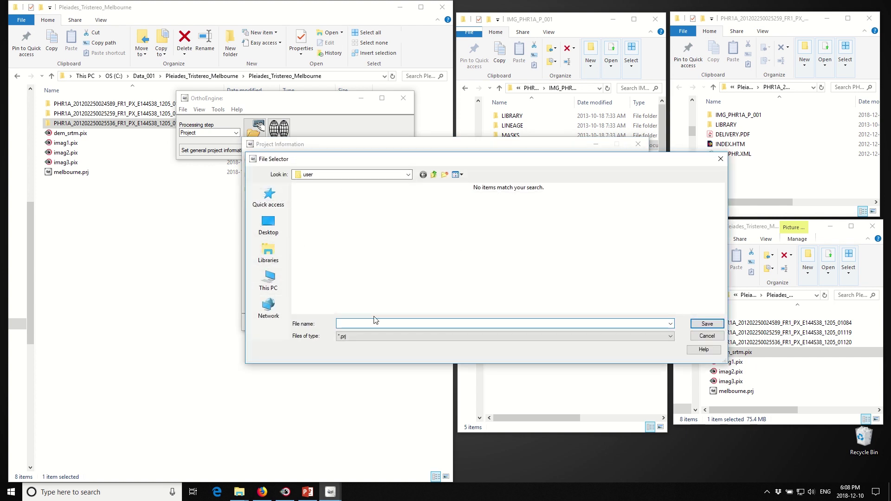
pyautogui.write('c:')
pyautogui.press('Return')
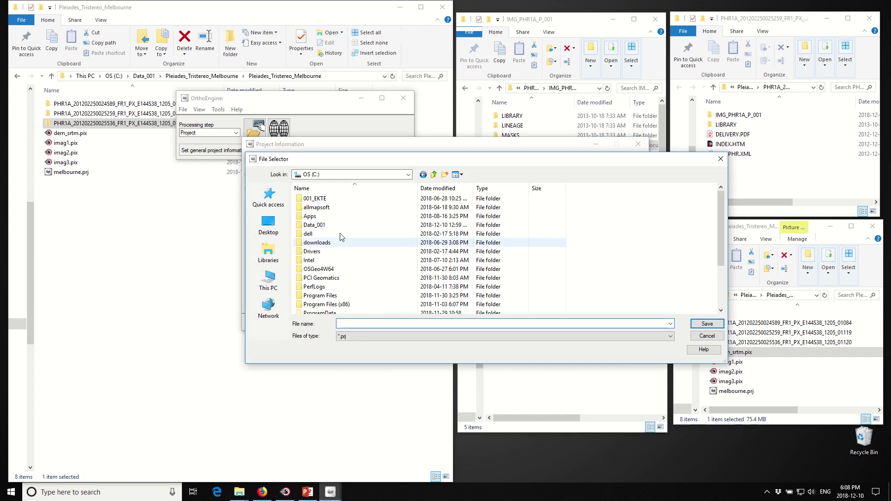
pyautogui.doubleClick(332, 226)
pyautogui.doubleClick(342, 283)
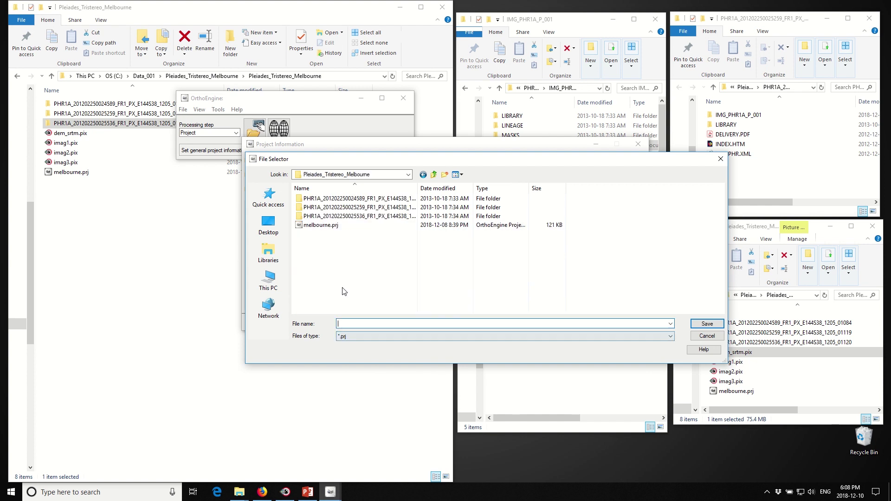
pyautogui.click(322, 226)
pyautogui.click(390, 322)
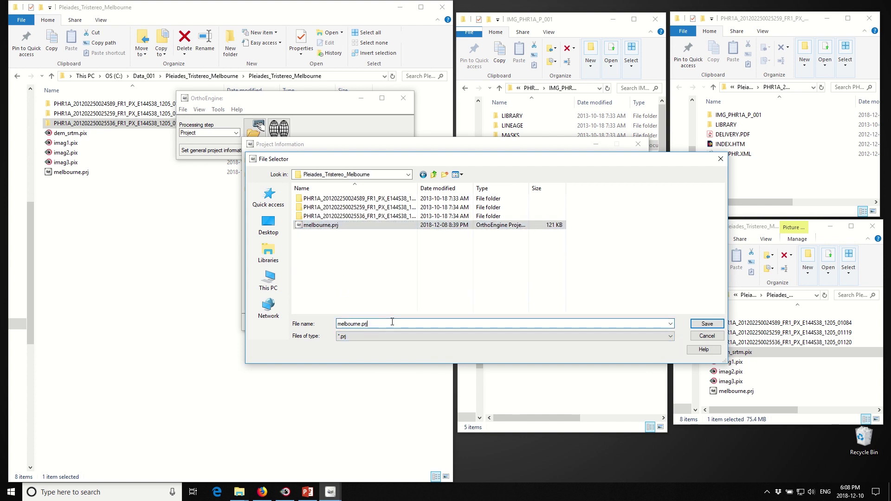
pyautogui.press('Left')
pyautogui.press('Left')
pyautogui.press('Left')
pyautogui.write('_')
pyautogui.write('rc1')
pyautogui.press('Return')
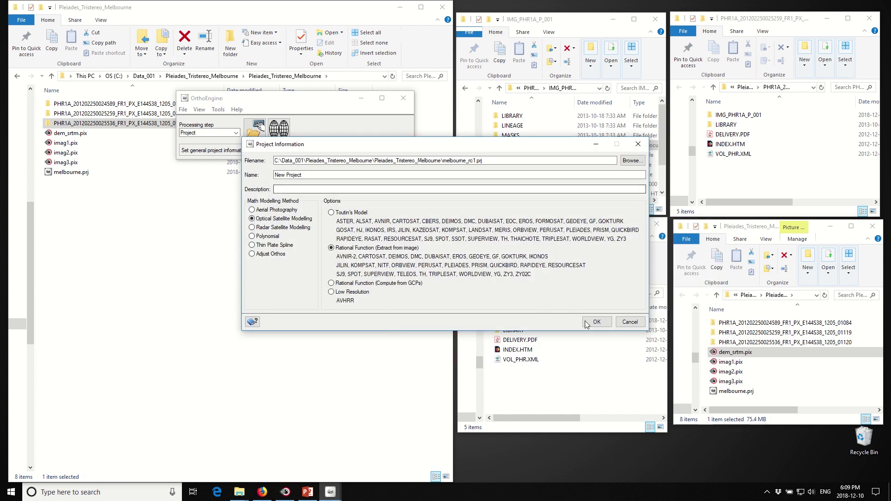
# Step: Accept the project information and skip the projection settings
pyautogui.click(595, 322)
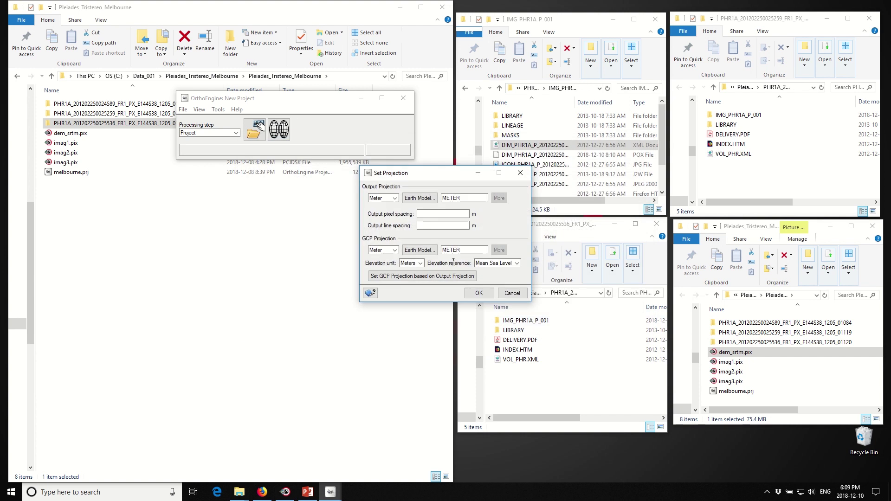
pyautogui.click(516, 295)
pyautogui.click(515, 294)
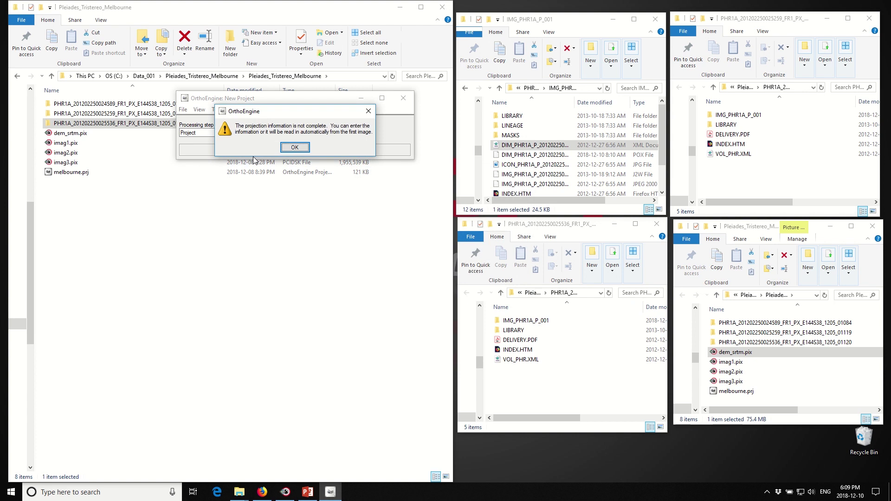
# Step: Acknowledge the projection warning, switch to Data Input, and show the project image list
pyautogui.click(286, 152)
pyautogui.click(205, 133)
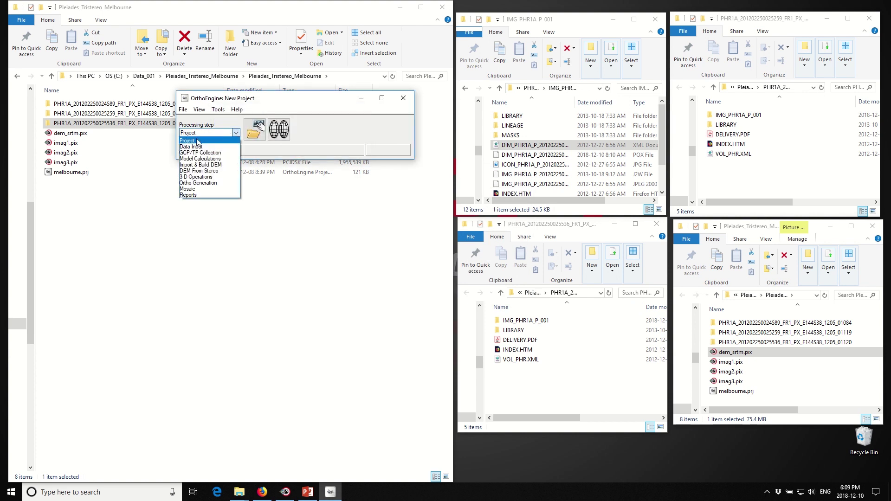
pyautogui.click(197, 147)
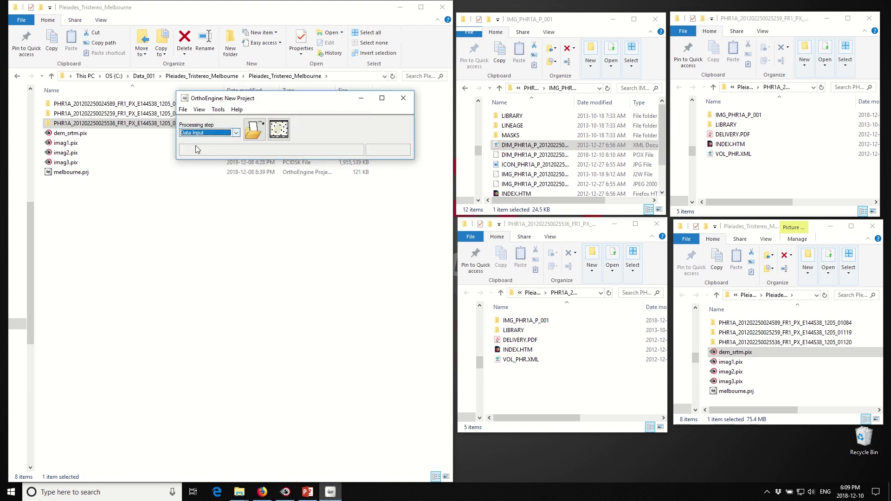
pyautogui.click(254, 130)
pyautogui.moveTo(422, 173); pyautogui.dragTo(445, 162)
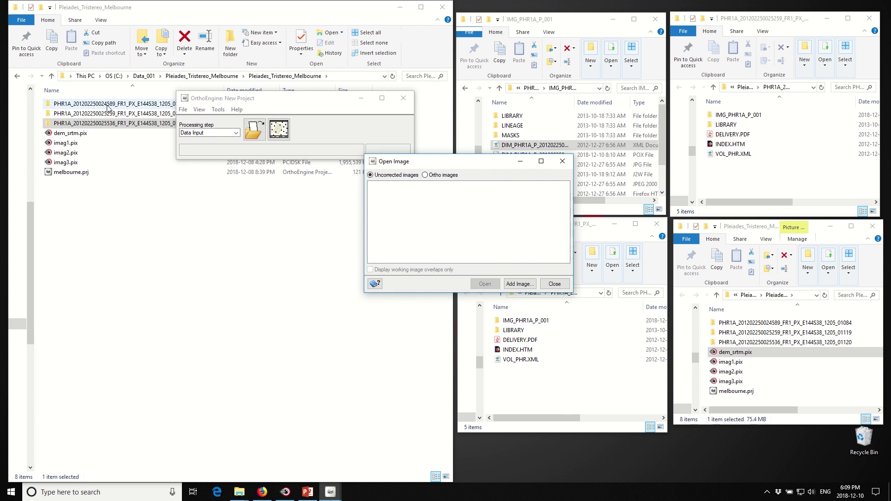
# Step: Add the third product's IMG_PHR1A_P_001 DIM metadata file as a project image
pyautogui.click(528, 285)
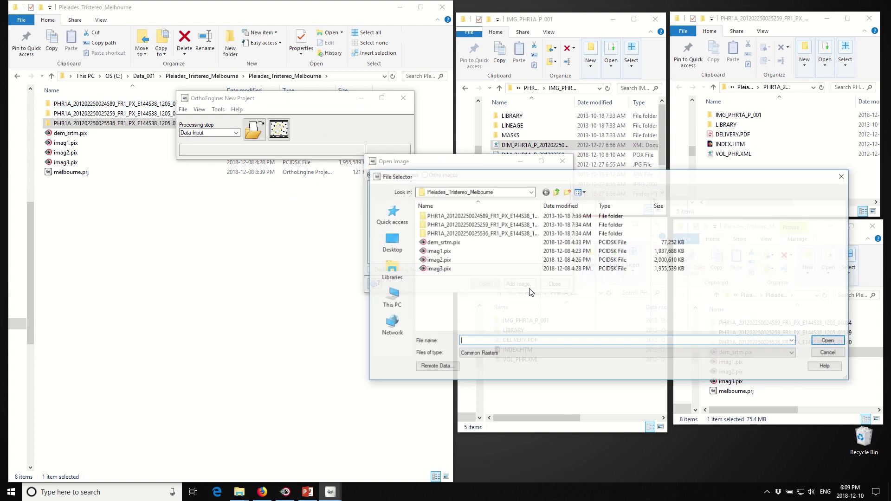
pyautogui.doubleClick(474, 224)
pyautogui.doubleClick(449, 216)
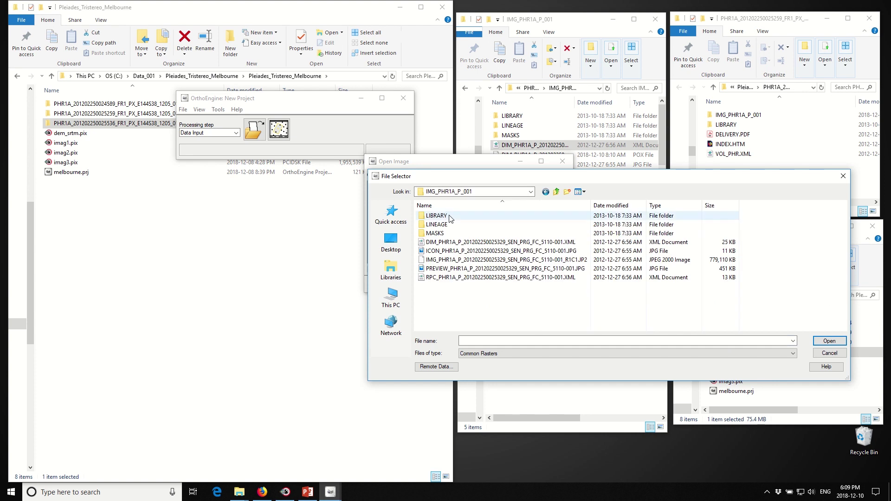
pyautogui.click(433, 243)
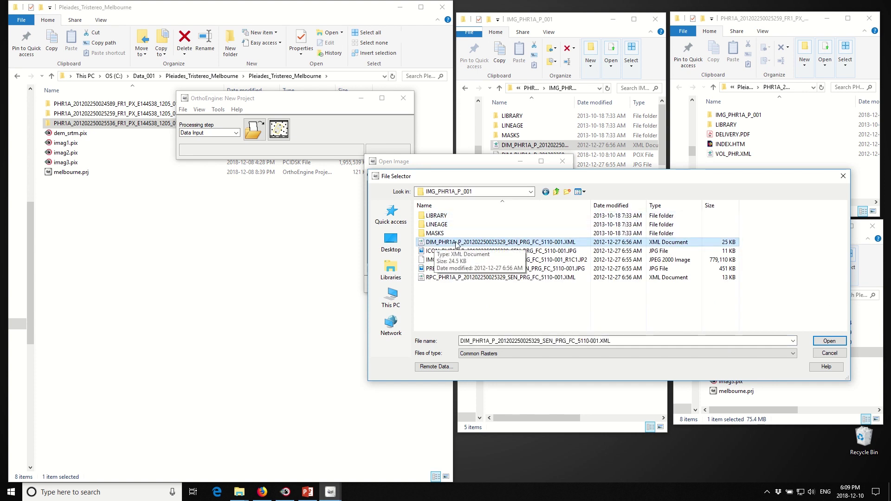
pyautogui.click(831, 342)
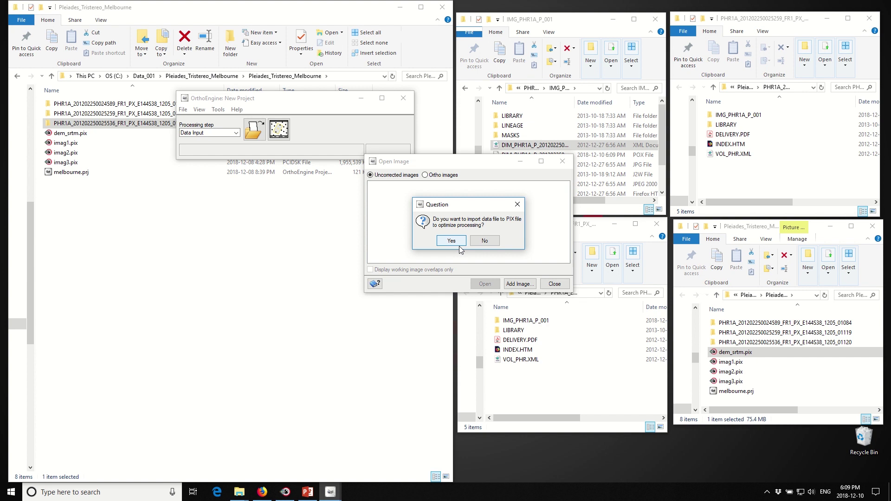
# Step: Decline PIX conversion and overview creation for the new image
pyautogui.click(484, 241)
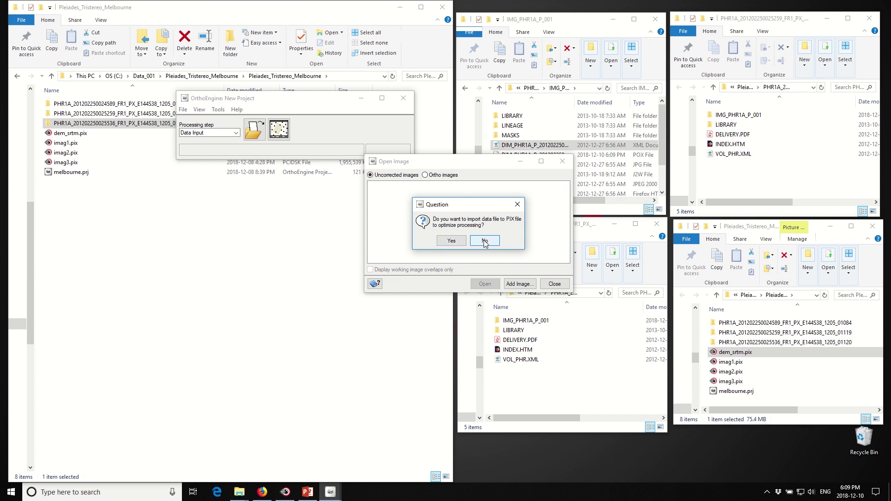
pyautogui.click(485, 242)
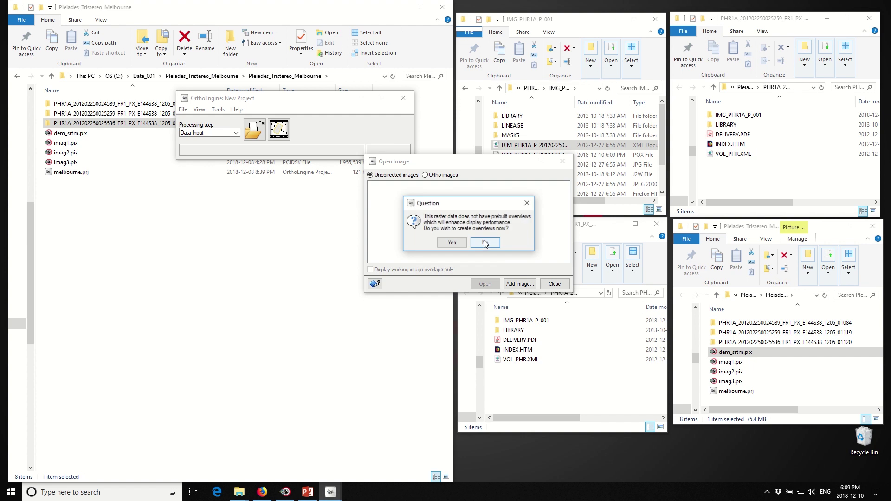
pyautogui.click(486, 242)
pyautogui.click(558, 285)
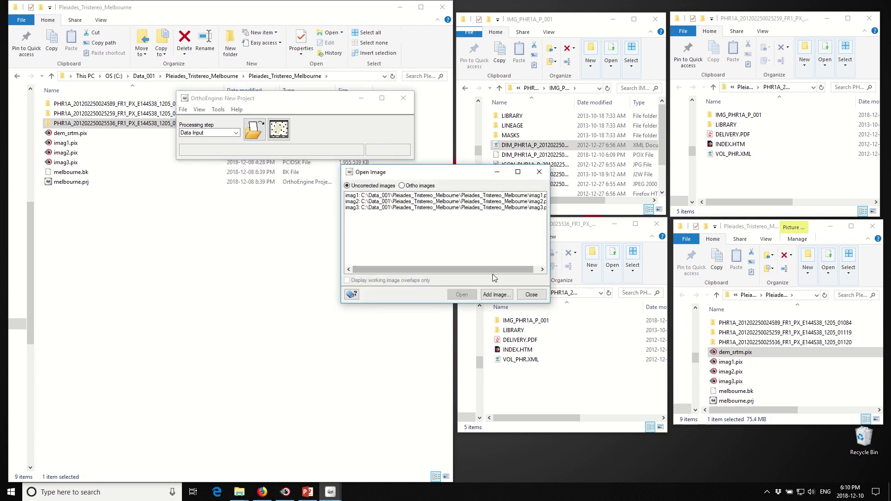
# Step: Review the imag1, imag2 and imag3 entries, then close the image list
pyautogui.moveTo(493, 270); pyautogui.dragTo(498, 269)
pyautogui.click(505, 195)
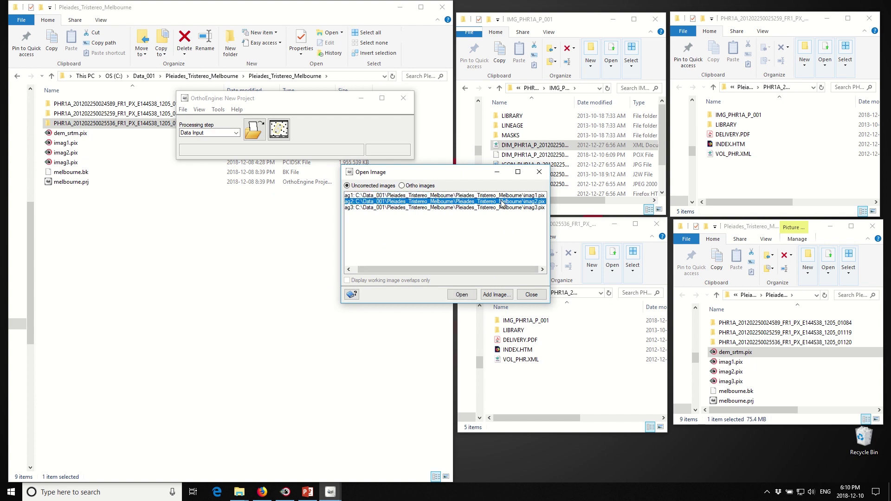
pyautogui.click(503, 207)
pyautogui.click(502, 196)
pyautogui.click(497, 209)
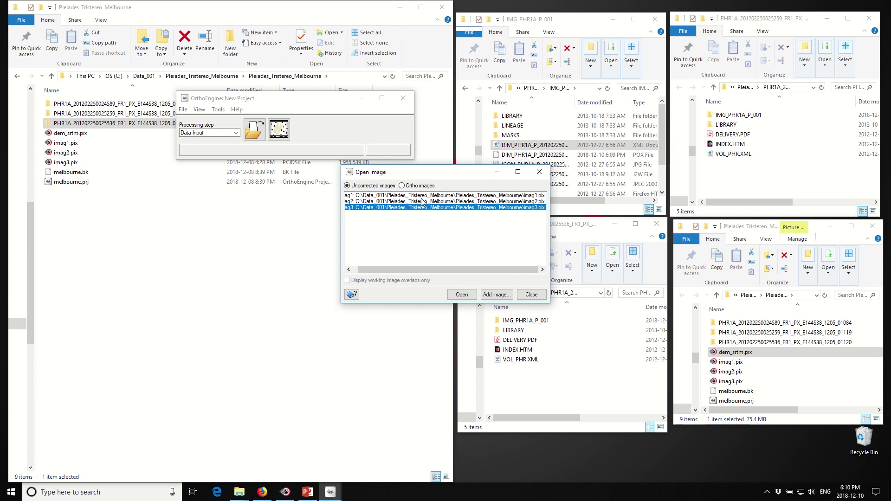
pyautogui.press('Return')
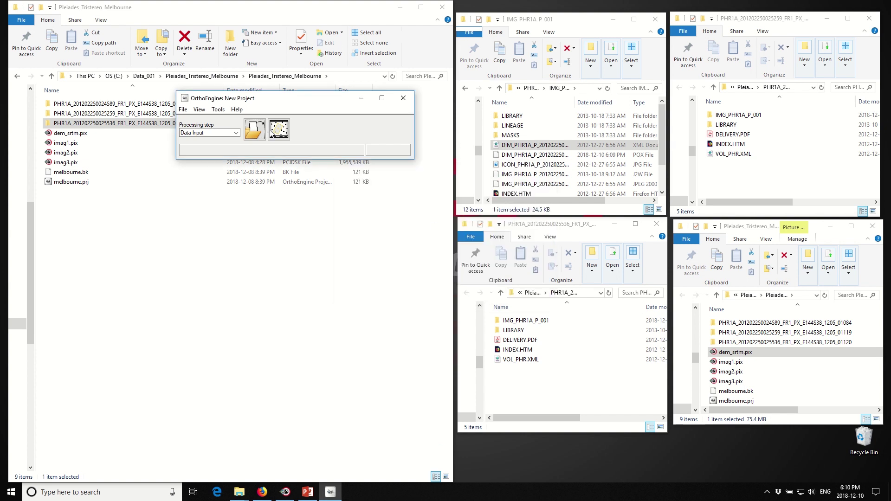
pyautogui.click(278, 129)
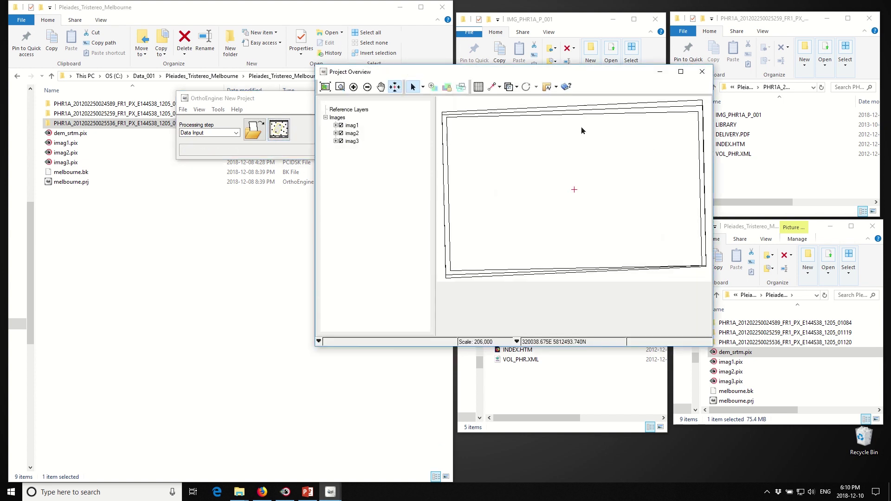
pyautogui.click(352, 126)
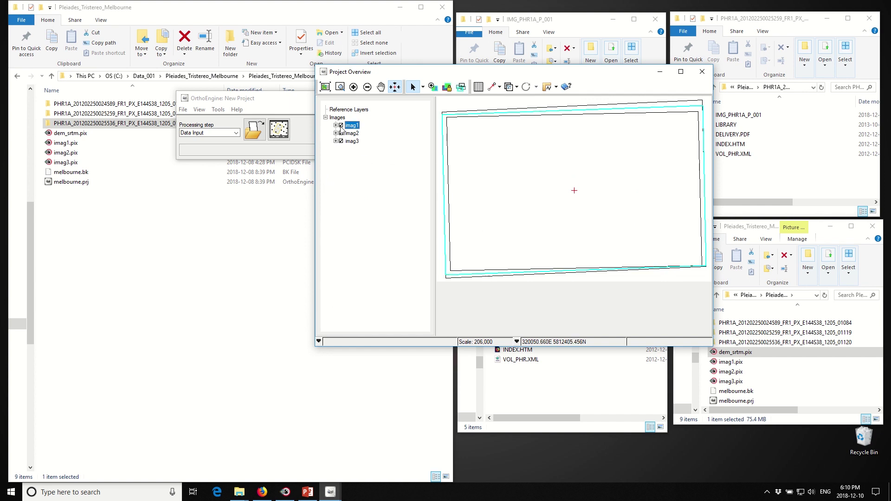
pyautogui.click(352, 133)
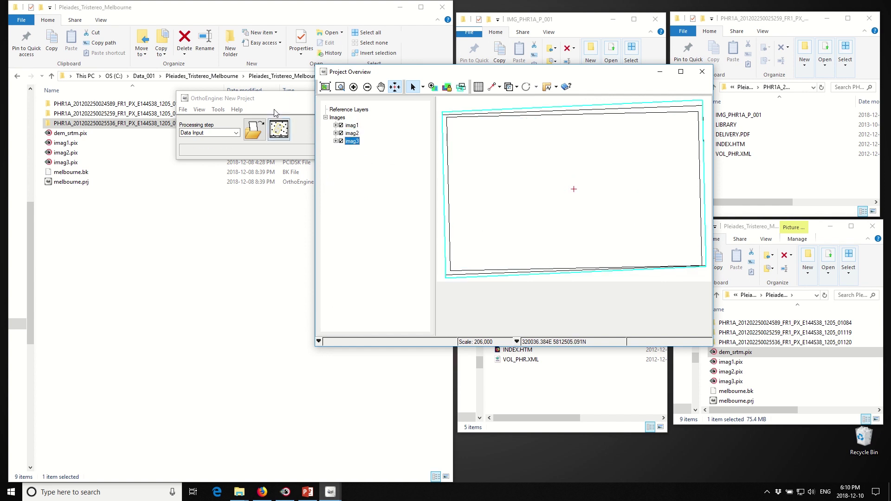
pyautogui.moveTo(273, 101); pyautogui.dragTo(254, 146)
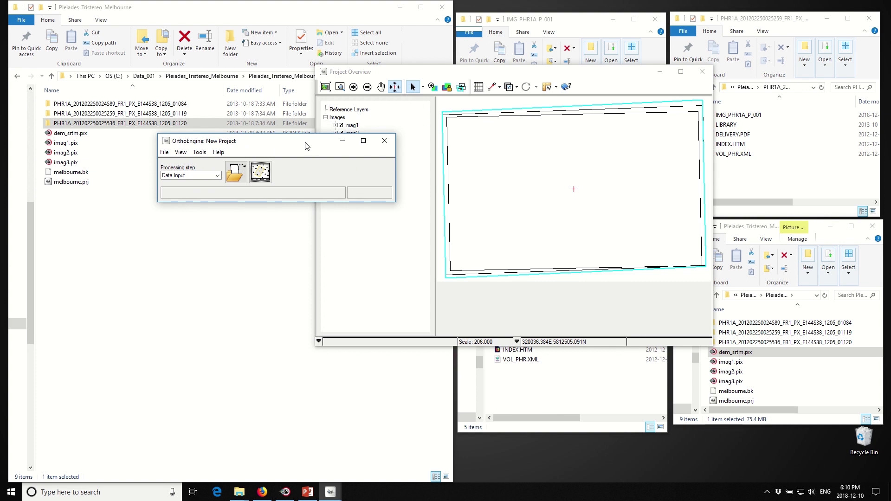
pyautogui.moveTo(305, 143); pyautogui.dragTo(279, 86)
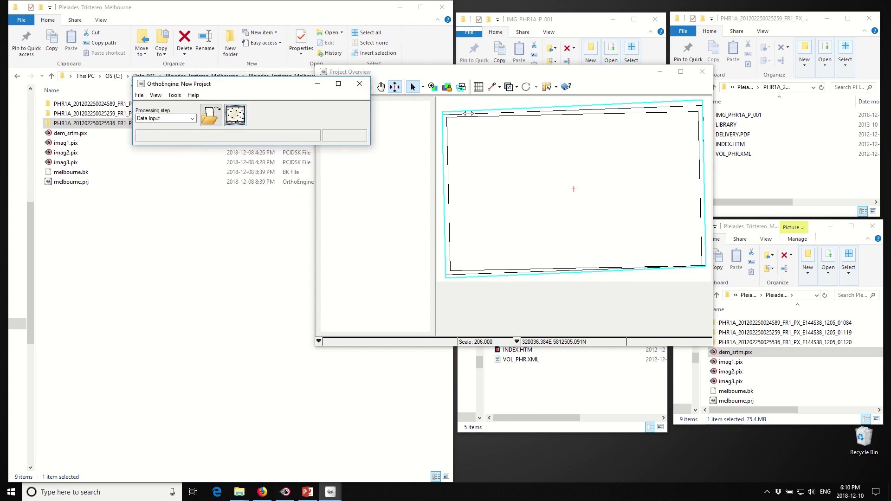
pyautogui.click(702, 71)
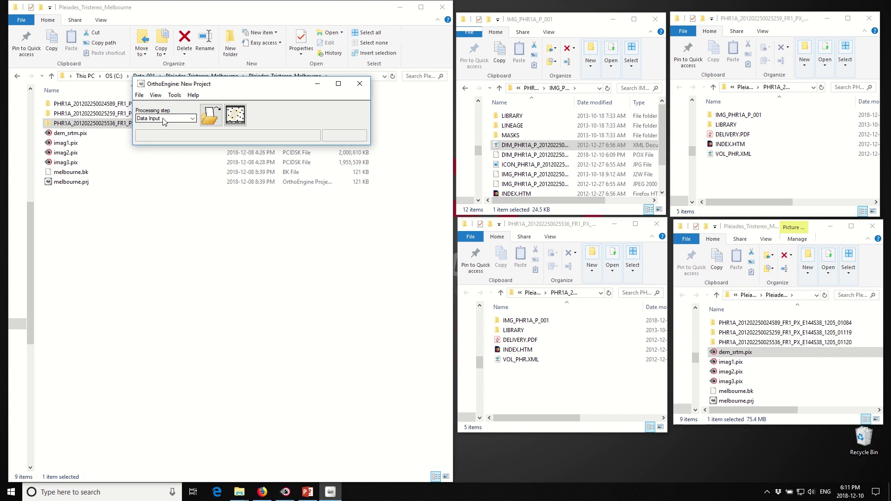
pyautogui.click(235, 115)
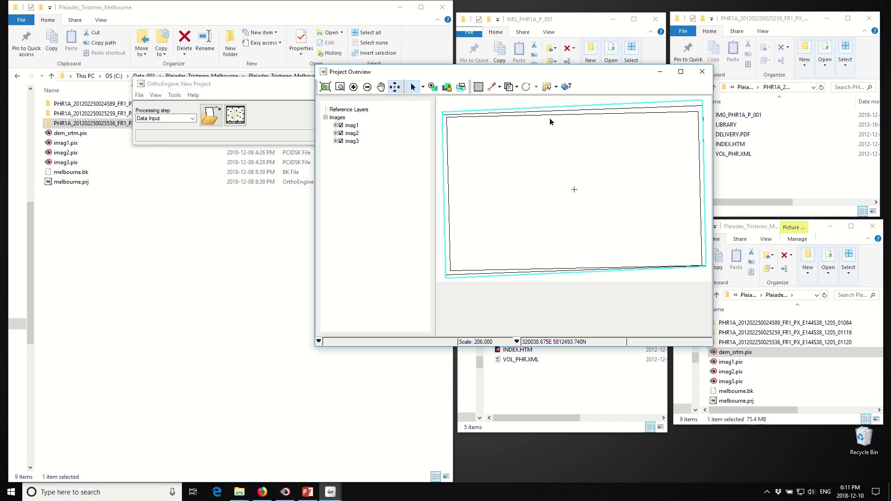
pyautogui.click(539, 103)
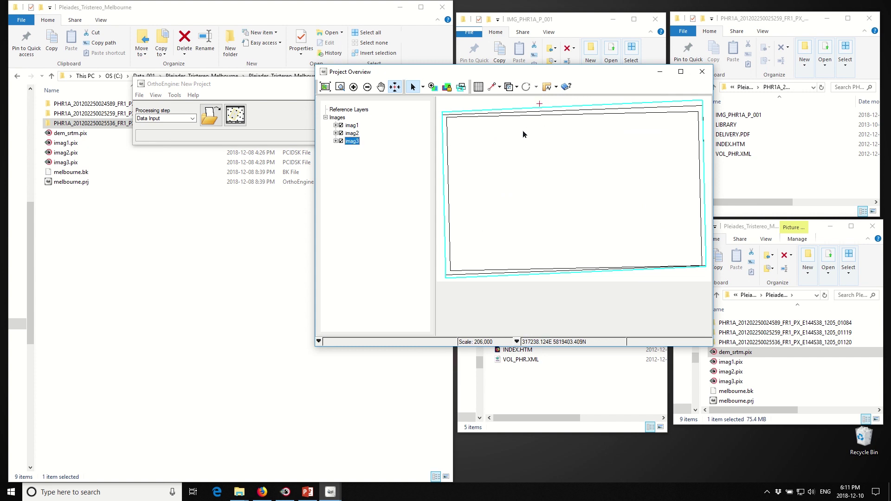
pyautogui.click(702, 71)
pyautogui.click(160, 119)
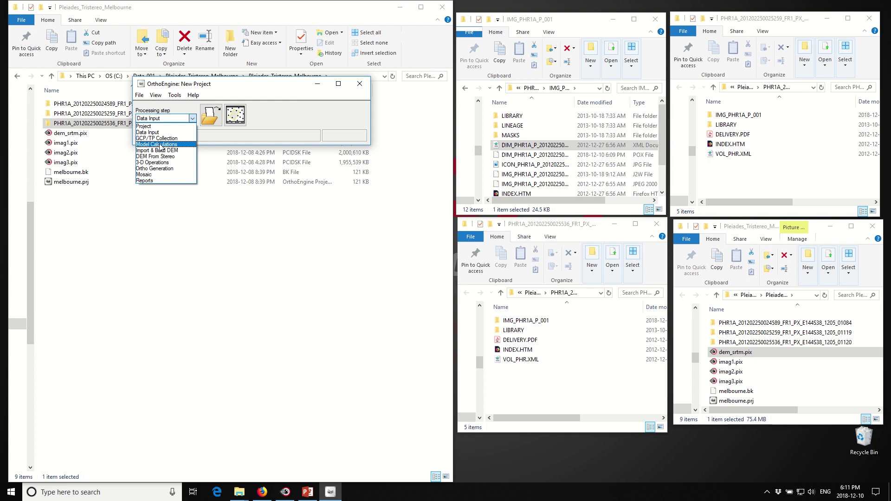
# Step: Configure automatic tie points on the entire image, 64 points per area, with DEM elevation
pyautogui.click(162, 138)
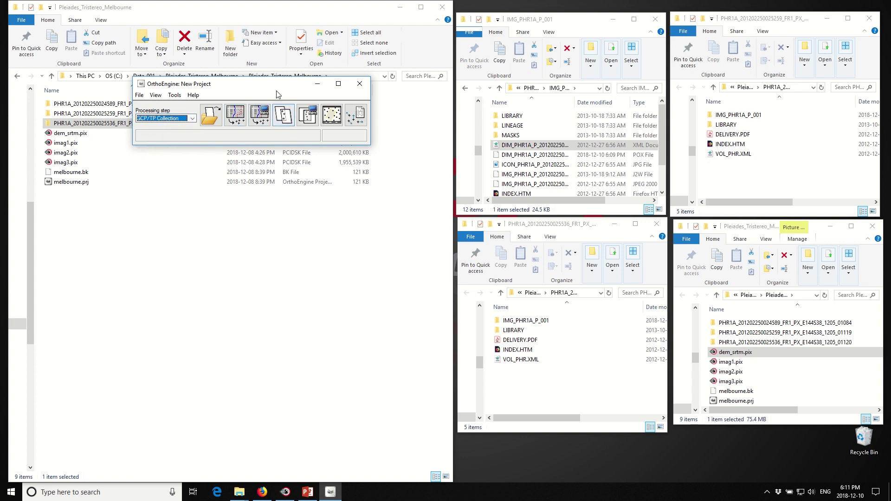
pyautogui.moveTo(276, 94); pyautogui.dragTo(301, 115)
pyautogui.click(335, 137)
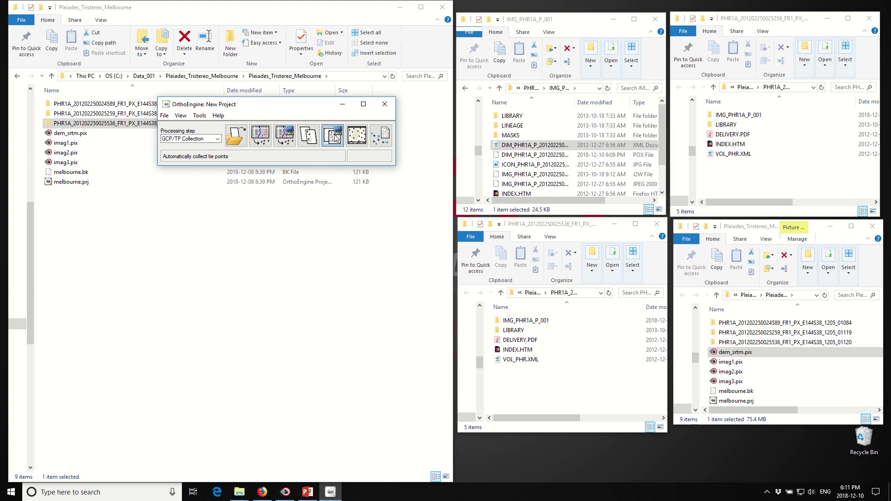
pyautogui.click(335, 137)
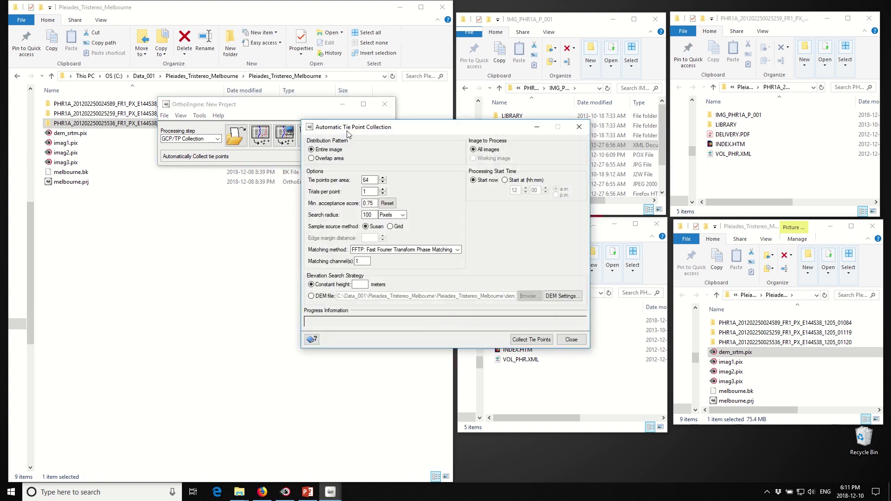
pyautogui.moveTo(349, 131); pyautogui.dragTo(398, 111)
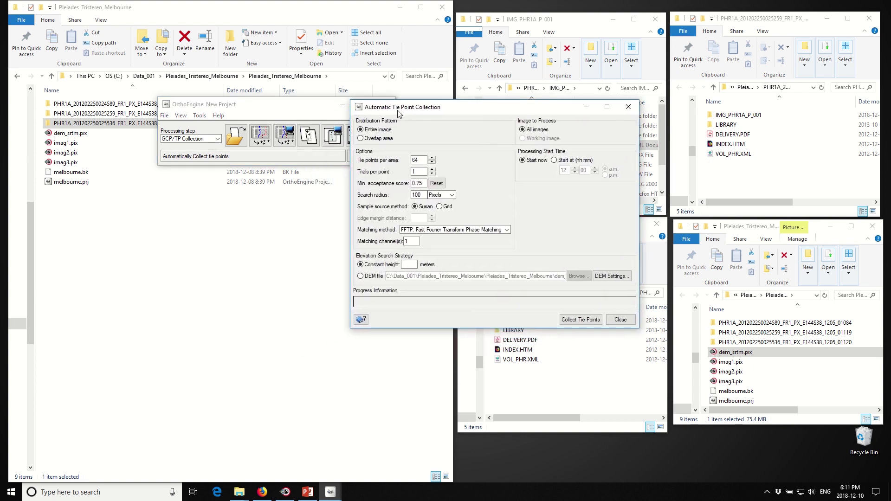
pyautogui.click(376, 130)
pyautogui.press('Tab')
pyautogui.click(360, 275)
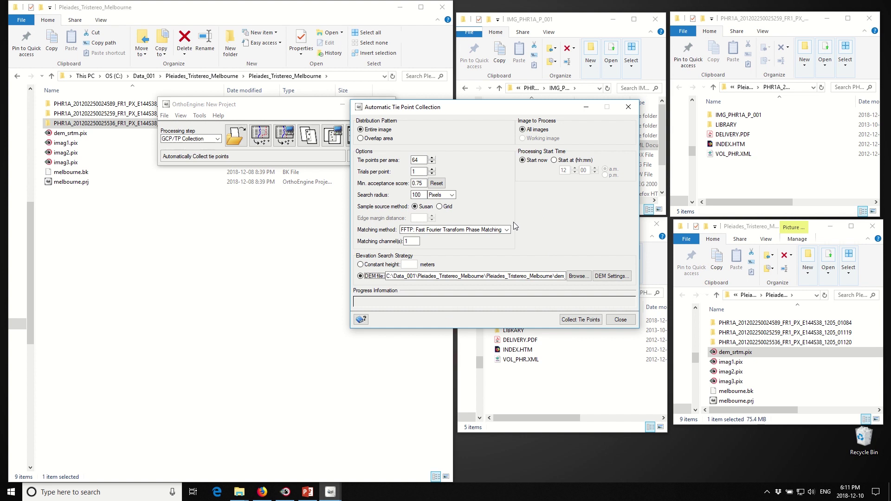
pyautogui.click(621, 320)
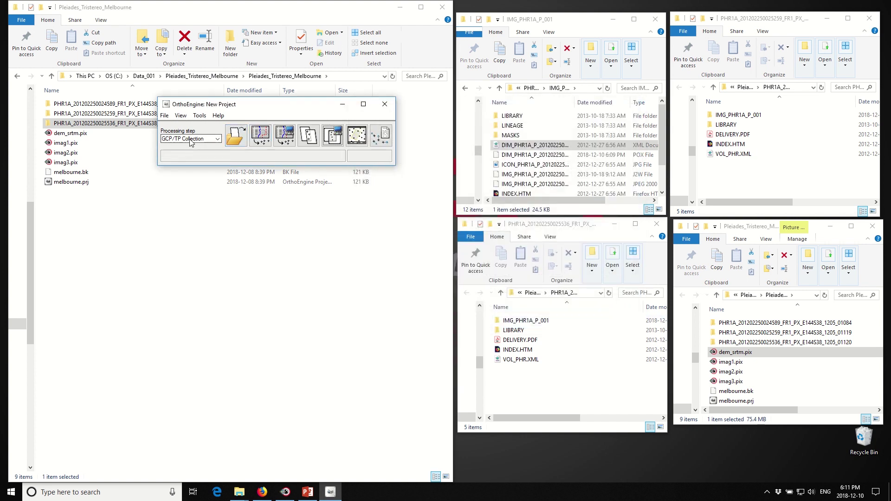
# Step: Show the residual report (249 tie points, X RMS 0.08, Y RMS 0.07) beside the project window
pyautogui.click(383, 137)
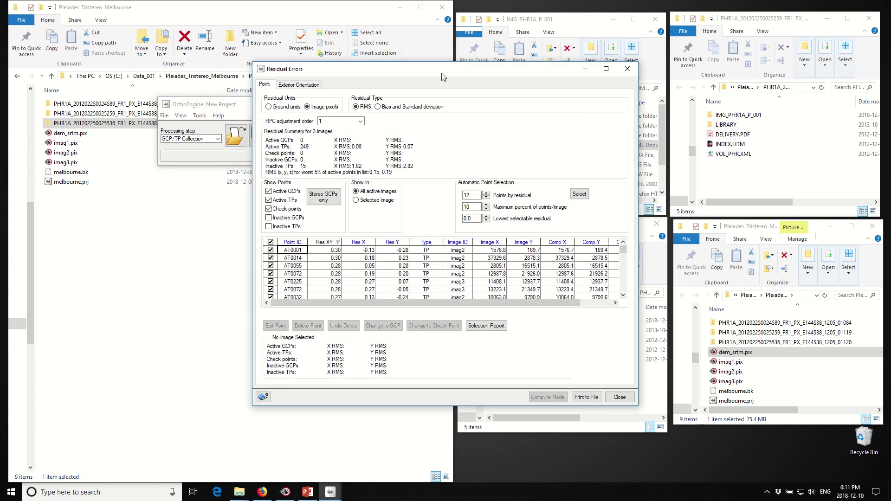
pyautogui.moveTo(452, 74); pyautogui.dragTo(558, 75)
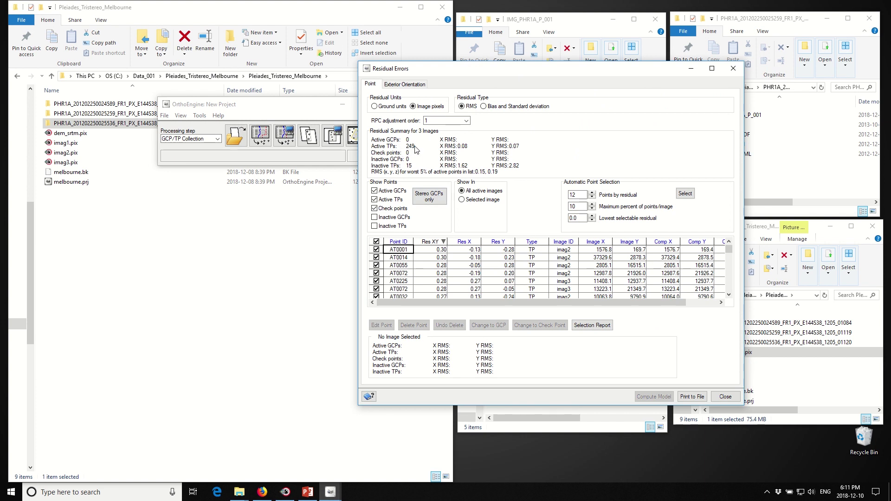
pyautogui.moveTo(271, 105); pyautogui.dragTo(174, 45)
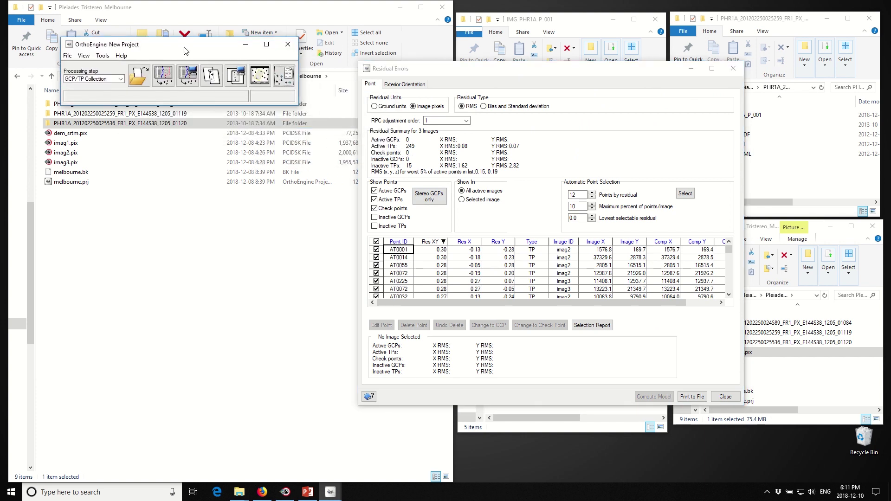
# Step: Show only three-ray tie points on the Project Overview footprints, then close the overview
pyautogui.click(259, 75)
pyautogui.rightClick(338, 118)
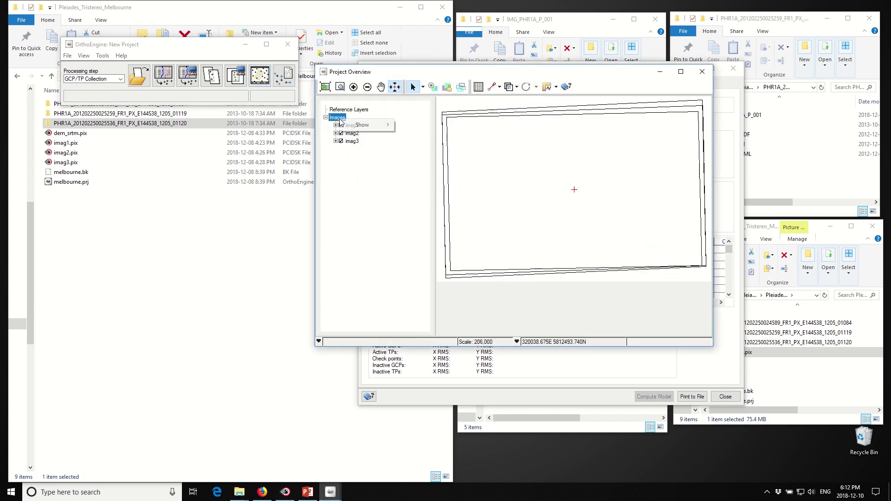
pyautogui.moveTo(363, 125)
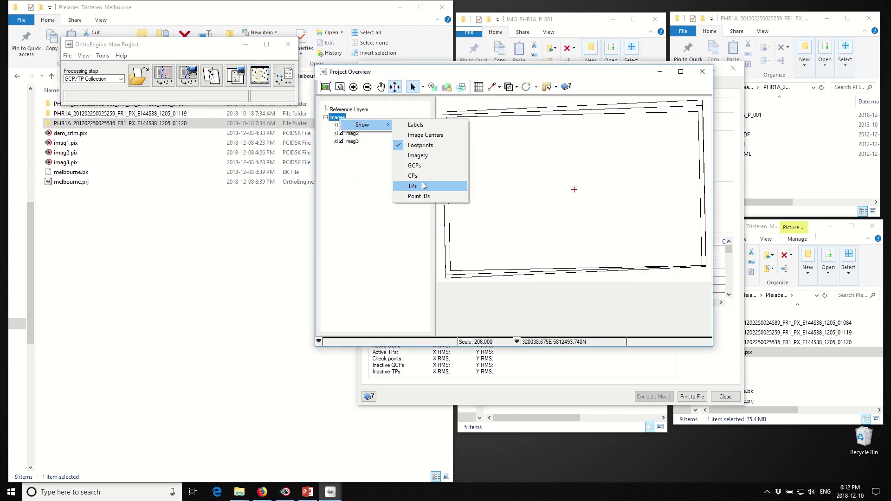
pyautogui.click(421, 185)
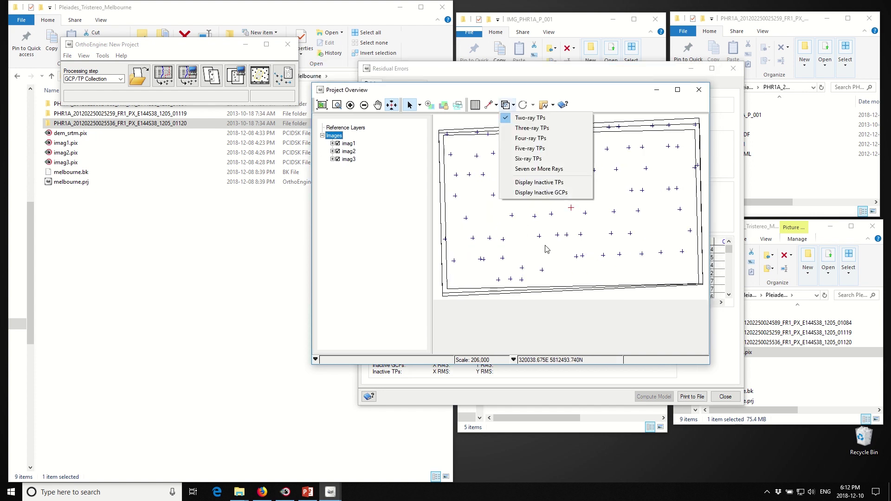
pyautogui.click(531, 118)
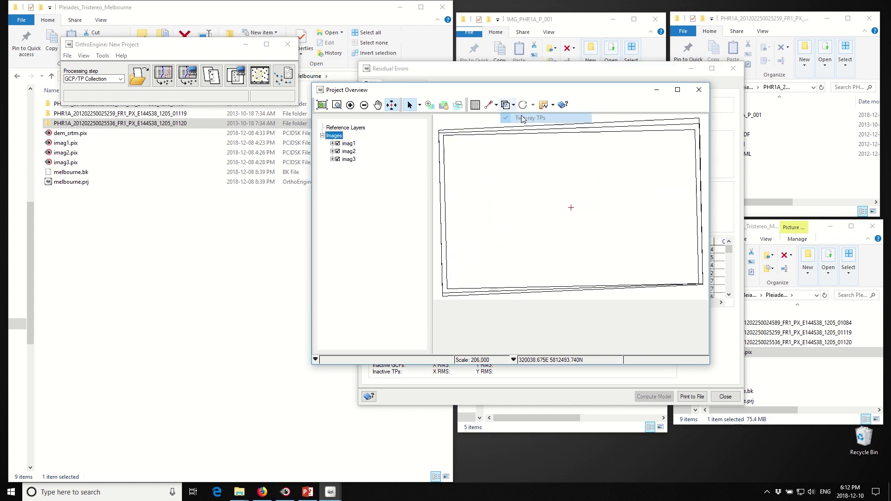
pyautogui.click(513, 105)
pyautogui.click(533, 129)
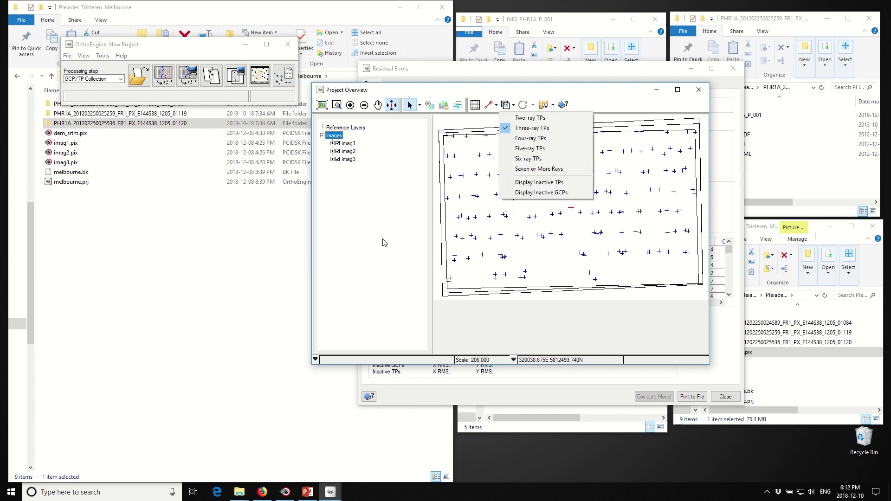
pyautogui.click(550, 98)
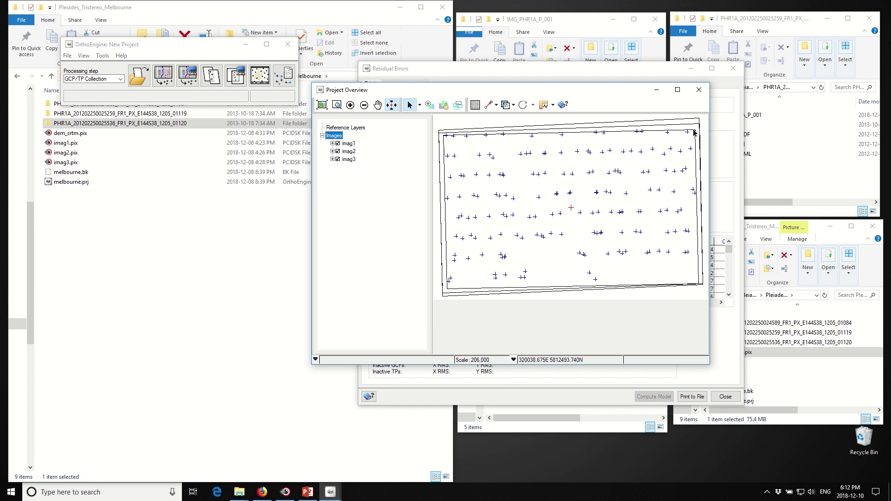
pyautogui.click(699, 90)
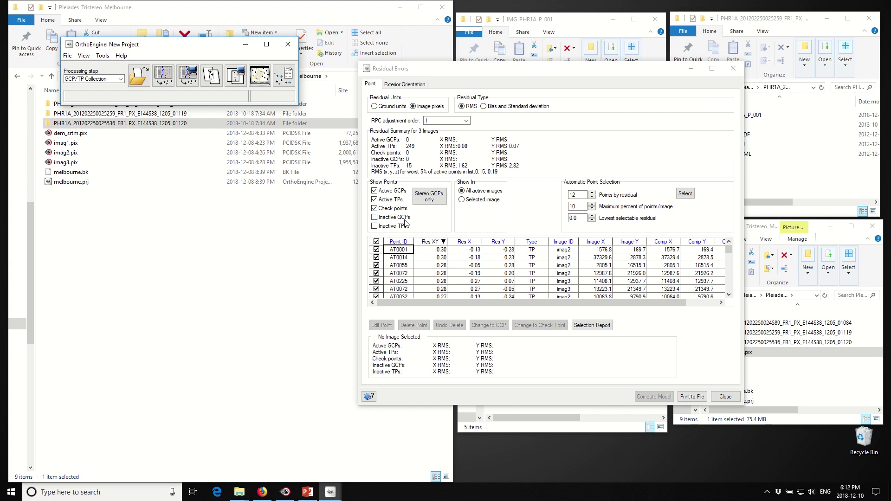
# Step: Sort by Res XY and deactivate the four worst tie points, starting from AT0001
pyautogui.click(436, 244)
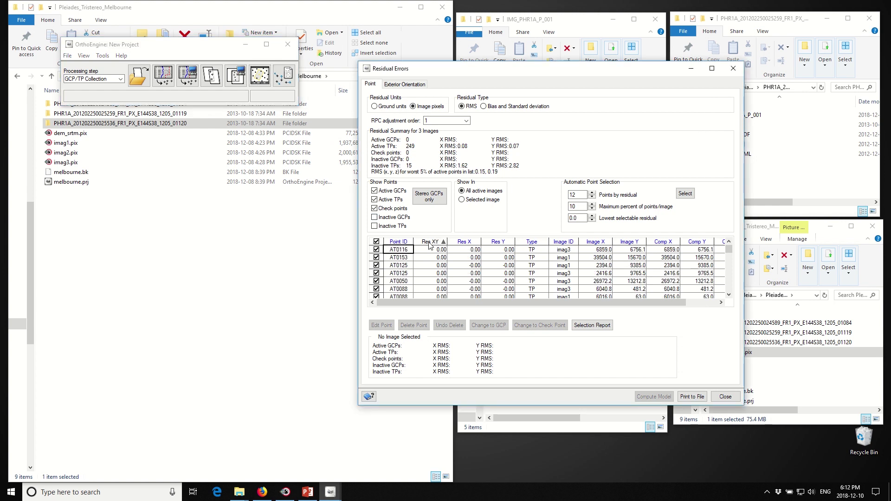
pyautogui.click(430, 245)
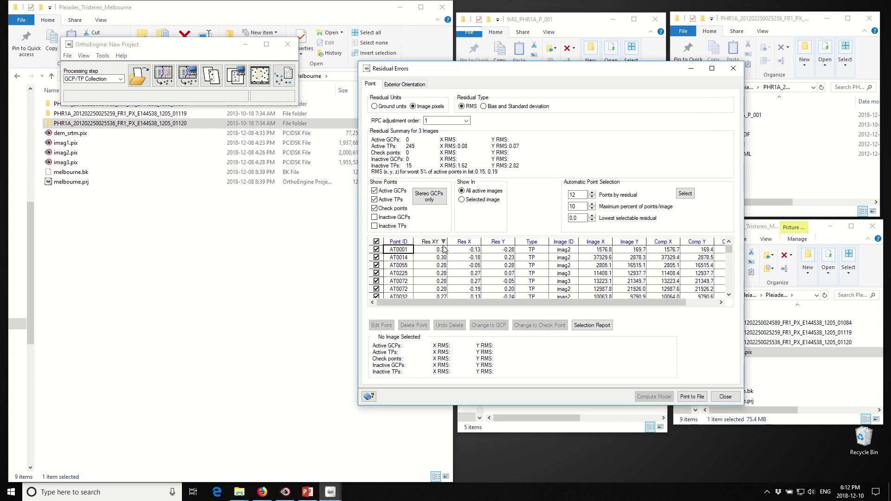
pyautogui.click(398, 250)
pyautogui.keyDown('shift'); pyautogui.click(400, 273); pyautogui.keyUp('shift')
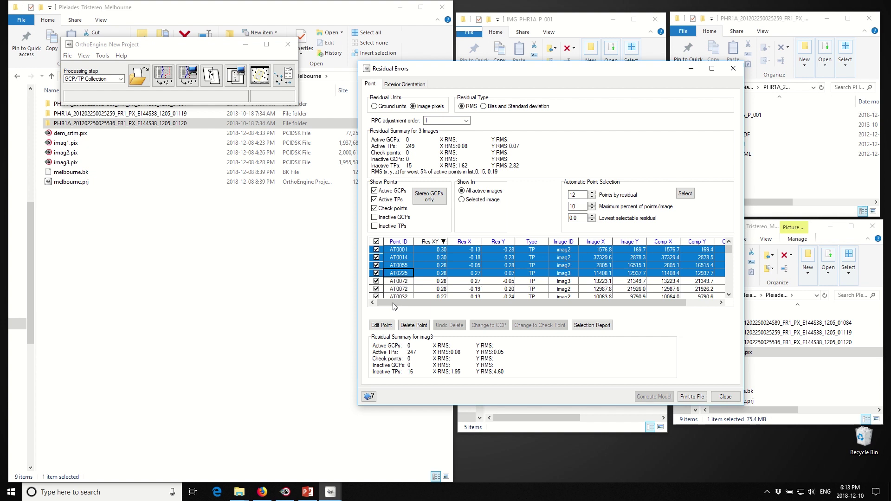
pyautogui.click(377, 273)
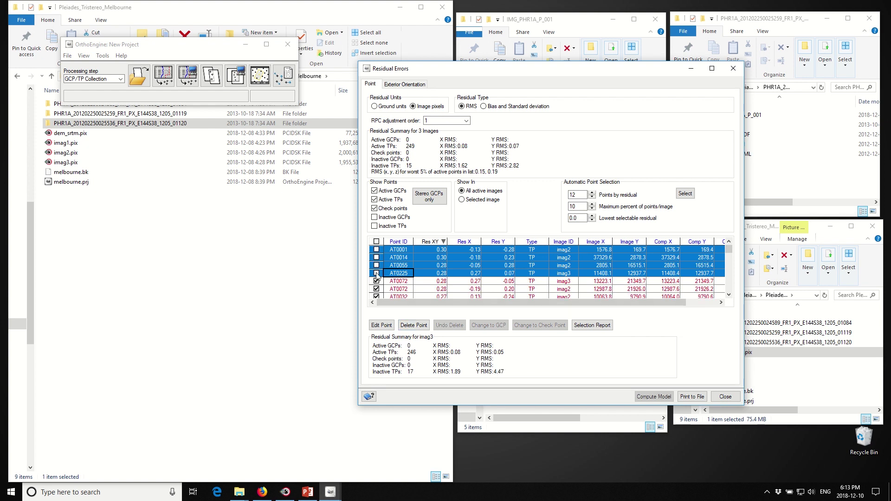
# Step: Recompute the block adjustment to 0.07 RMS in X and Y, then close the report
pyautogui.click(651, 399)
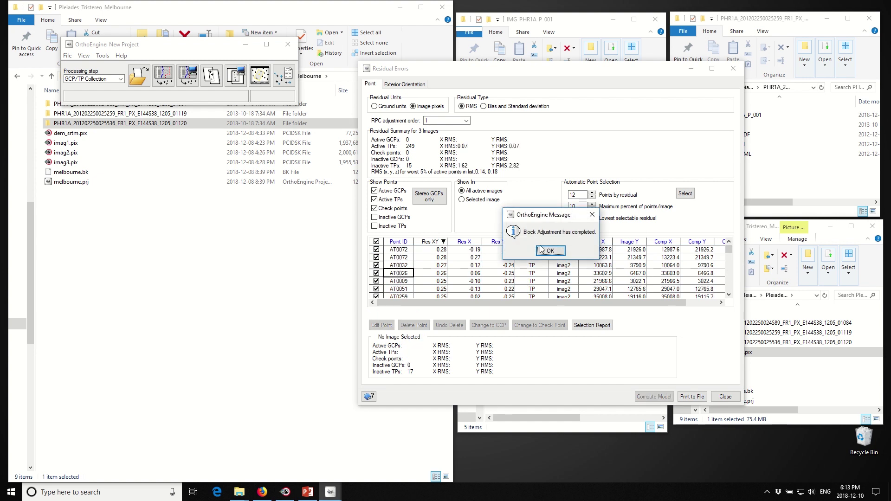
pyautogui.click(545, 249)
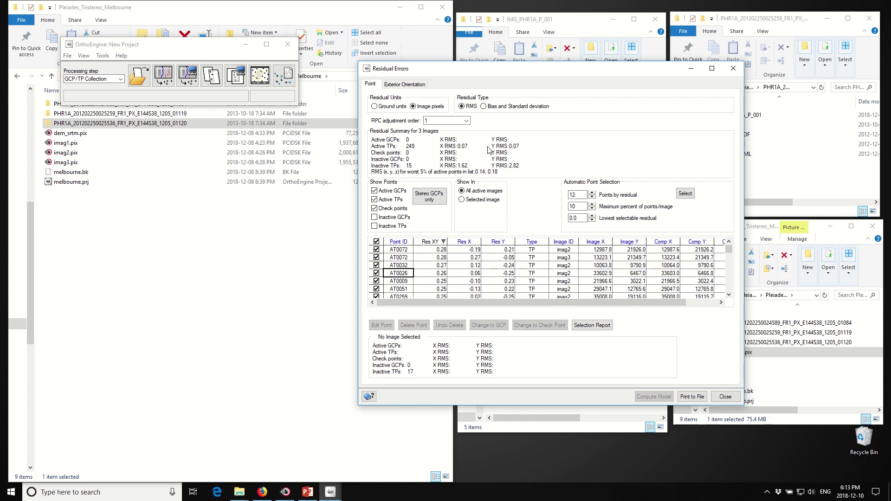
pyautogui.click(729, 398)
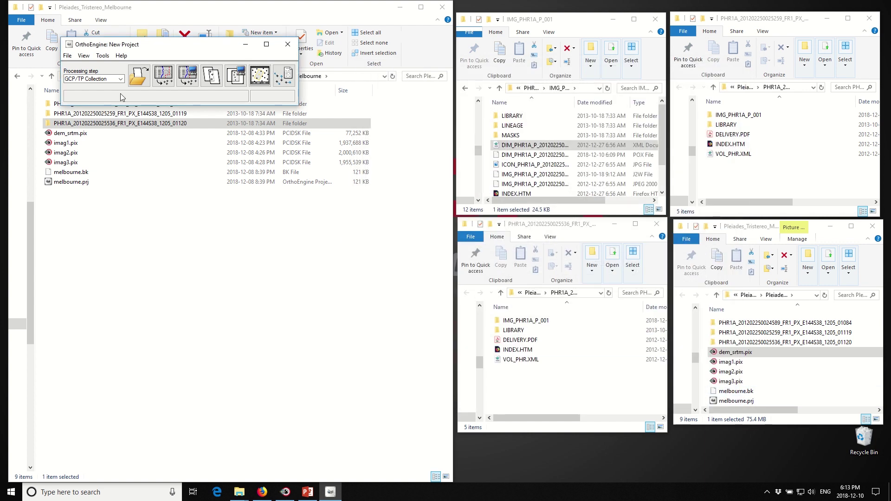
# Step: Switch to DEM From Stereo and list all overlapping pairs for epipolar generation
pyautogui.click(120, 79)
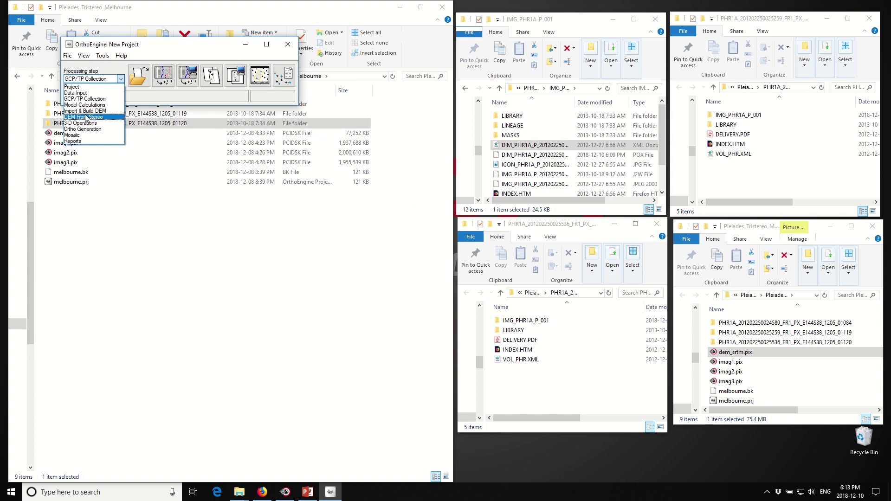
pyautogui.click(86, 118)
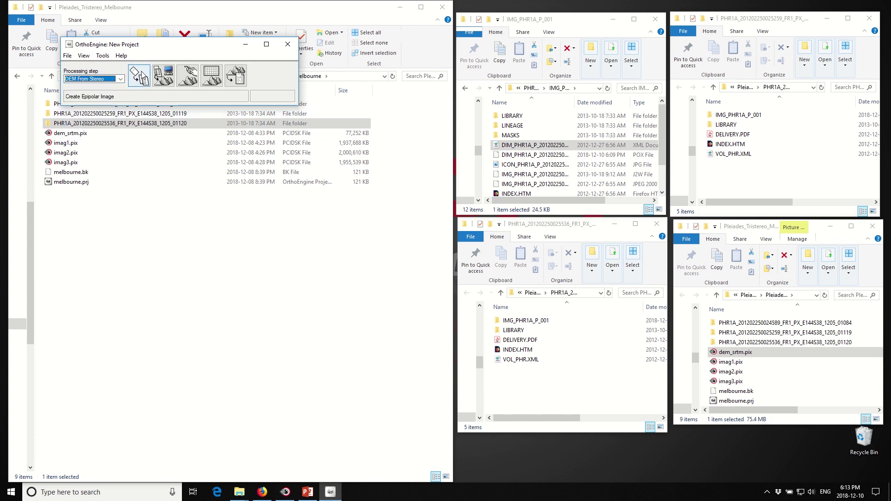
pyautogui.click(139, 76)
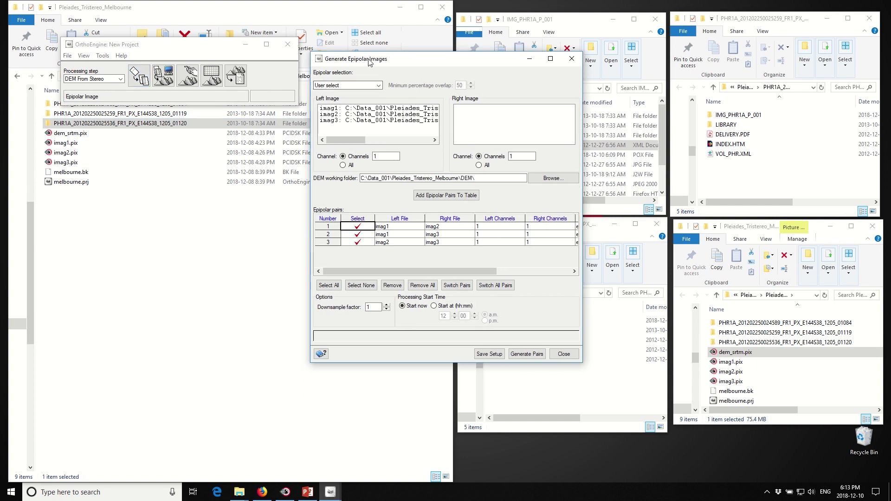
pyautogui.moveTo(367, 88); pyautogui.dragTo(368, 58)
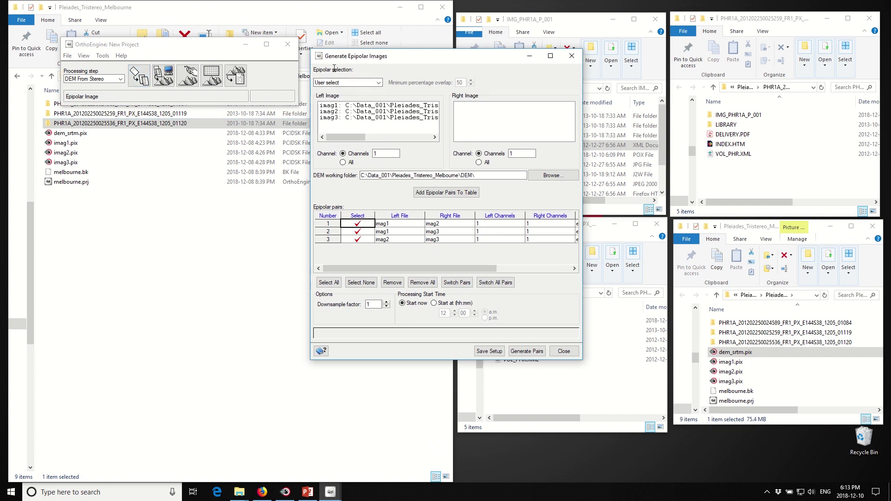
pyautogui.click(359, 85)
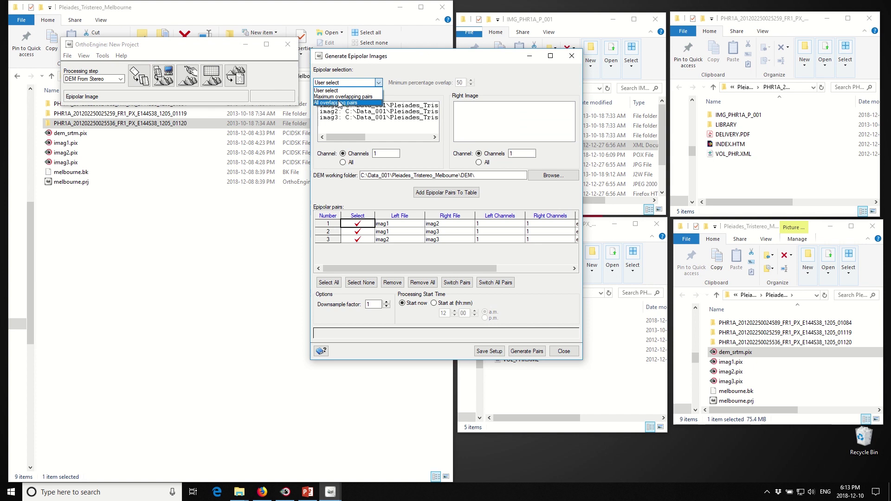
pyautogui.click(339, 103)
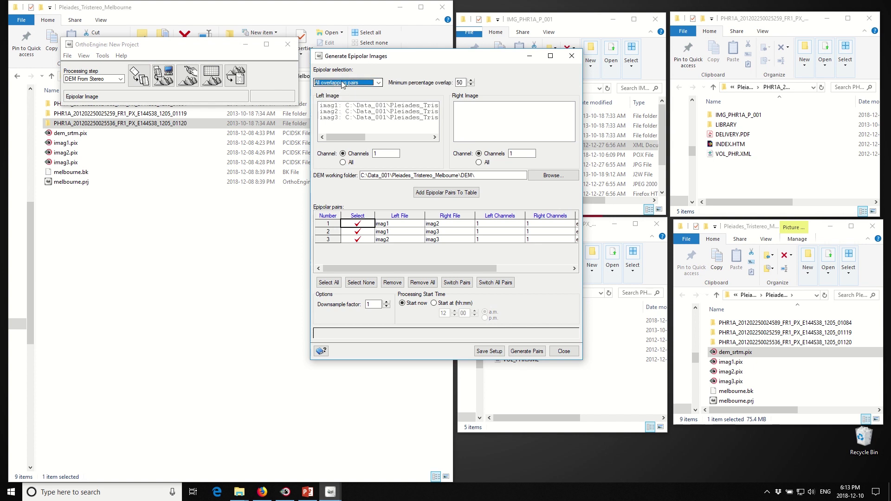
pyautogui.click(441, 193)
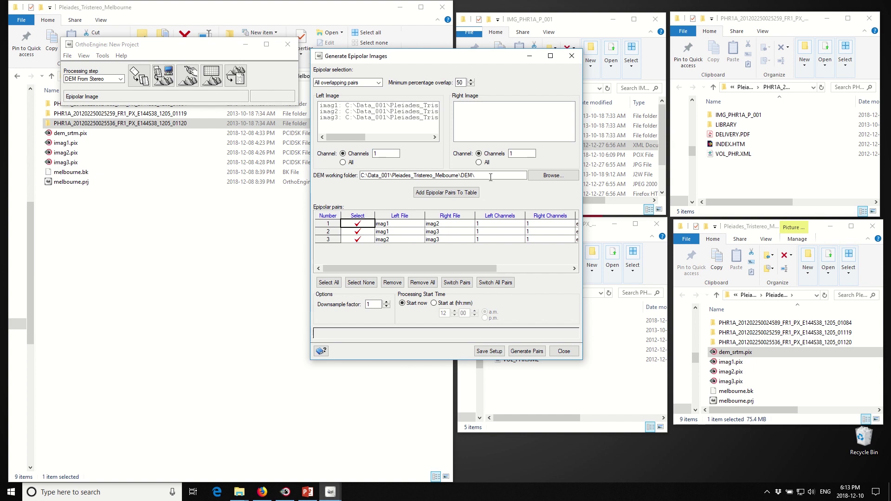
# Step: Check the DEM folder for the existing epipolar images, then cancel and close
pyautogui.click(551, 175)
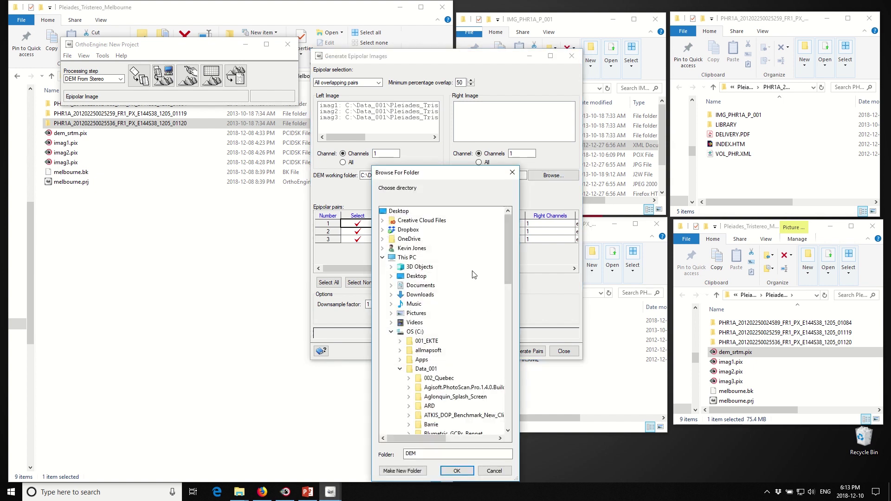
pyautogui.moveTo(429, 180); pyautogui.dragTo(646, 54)
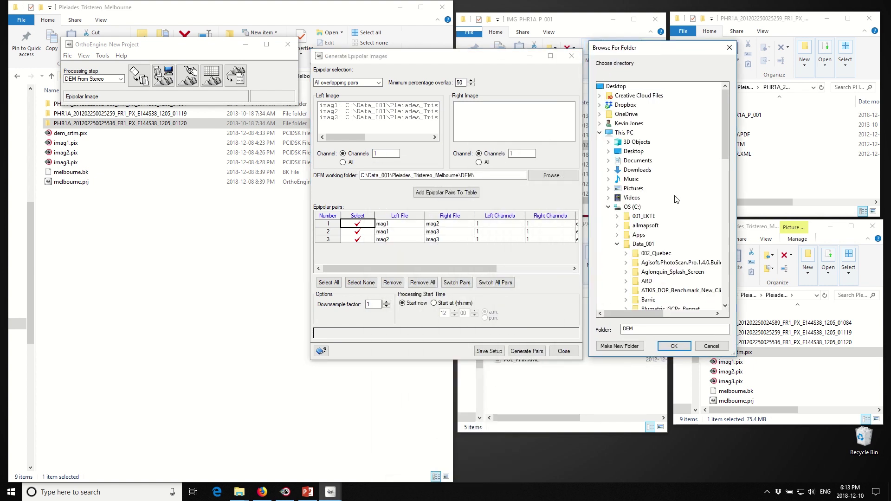
pyautogui.scroll(-3, 677, 210)
pyautogui.scroll(-3, 665, 236)
pyautogui.scroll(-1, 662, 237)
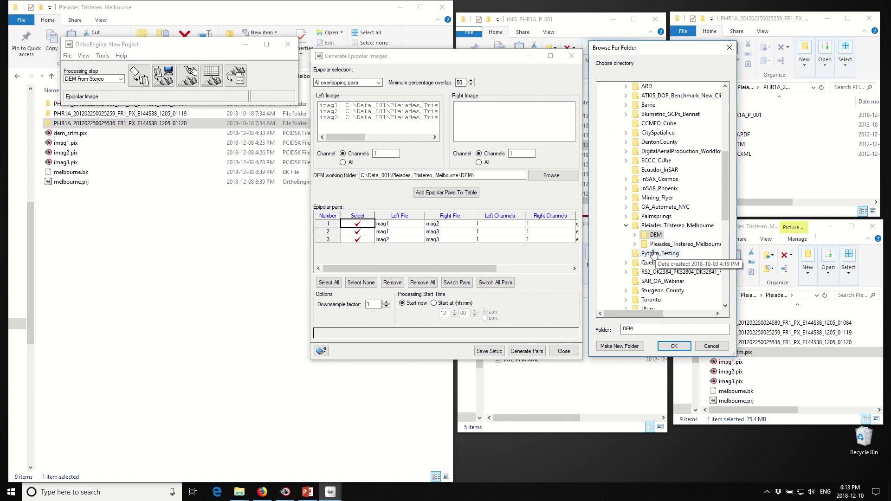
pyautogui.doubleClick(655, 235)
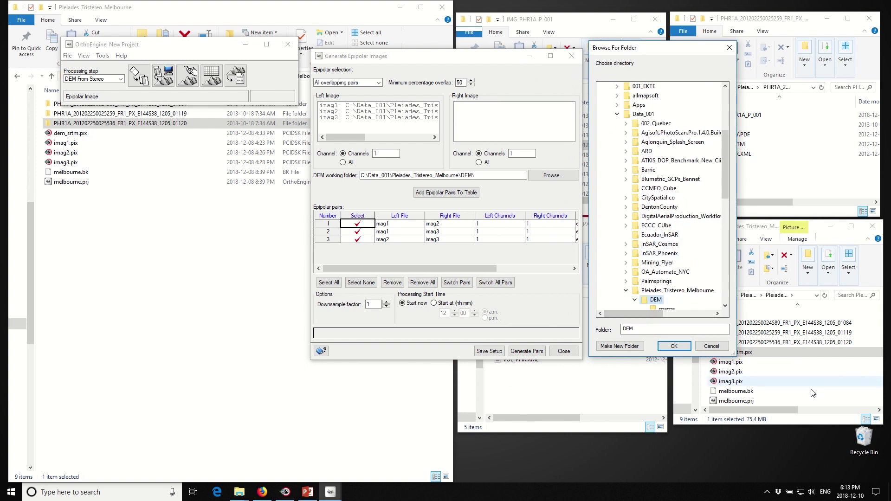
pyautogui.click(766, 411)
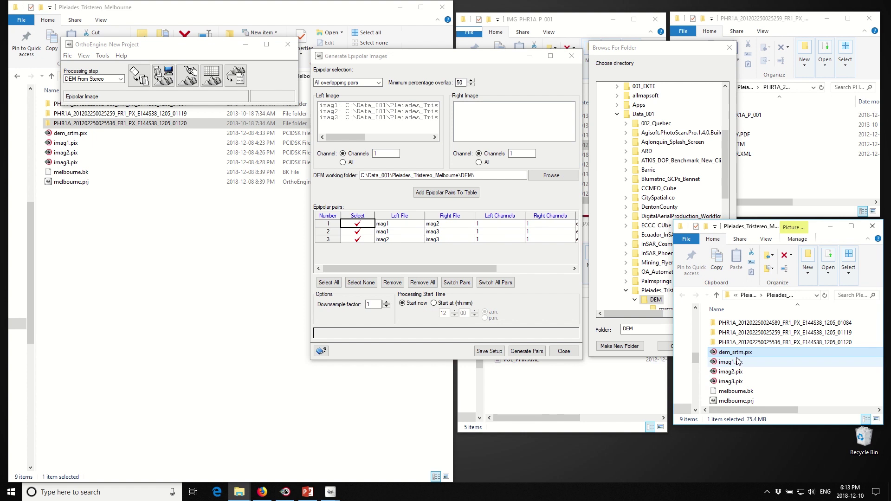
pyautogui.click(749, 295)
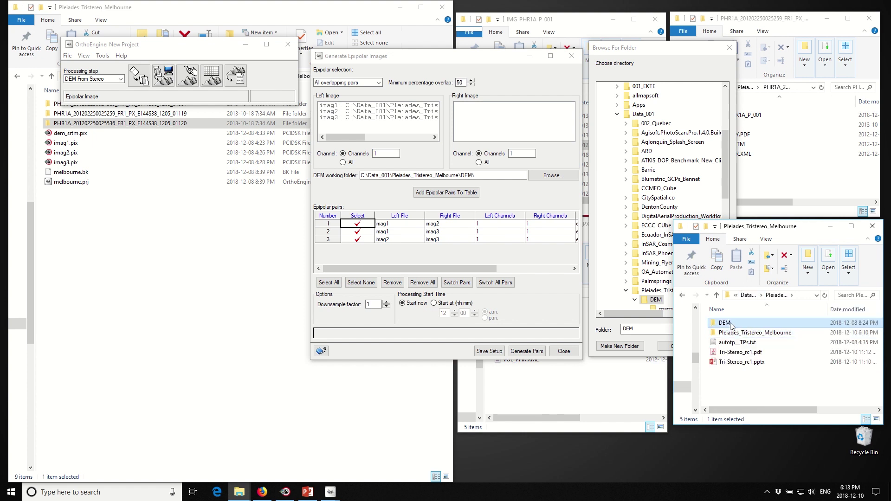
pyautogui.doubleClick(730, 324)
pyautogui.click(547, 289)
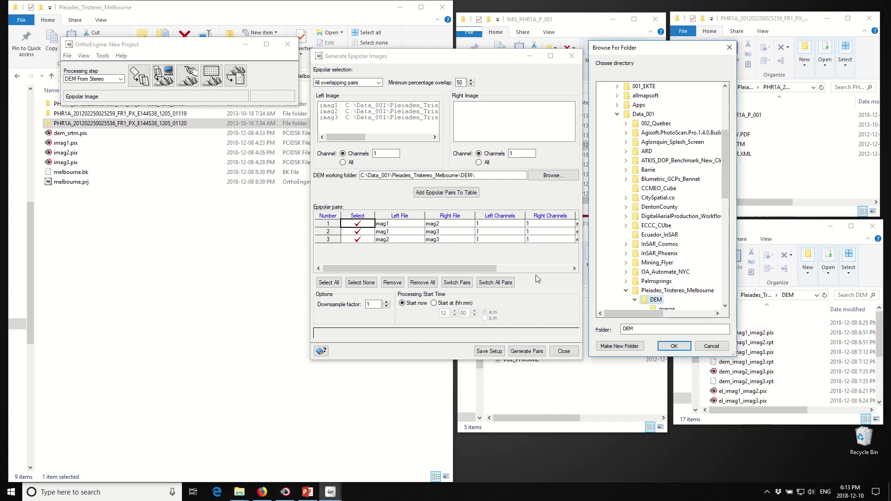
pyautogui.click(564, 352)
pyautogui.click(724, 346)
pyautogui.click(565, 352)
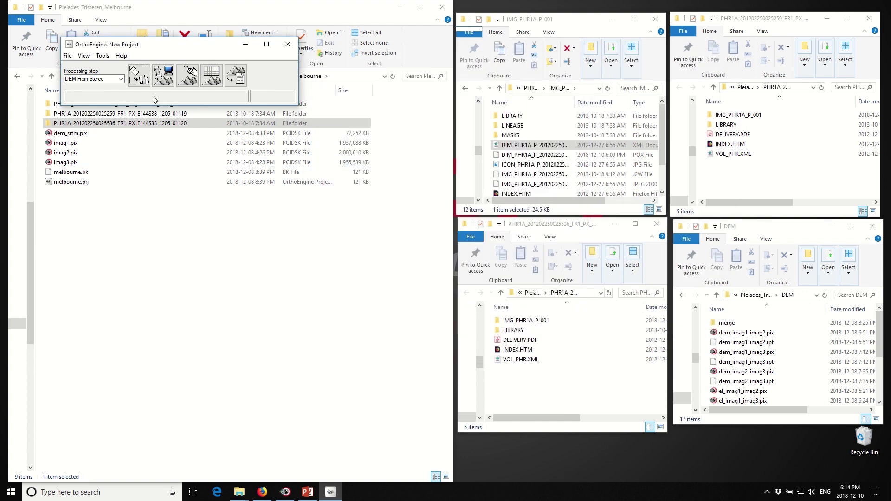
pyautogui.click(163, 78)
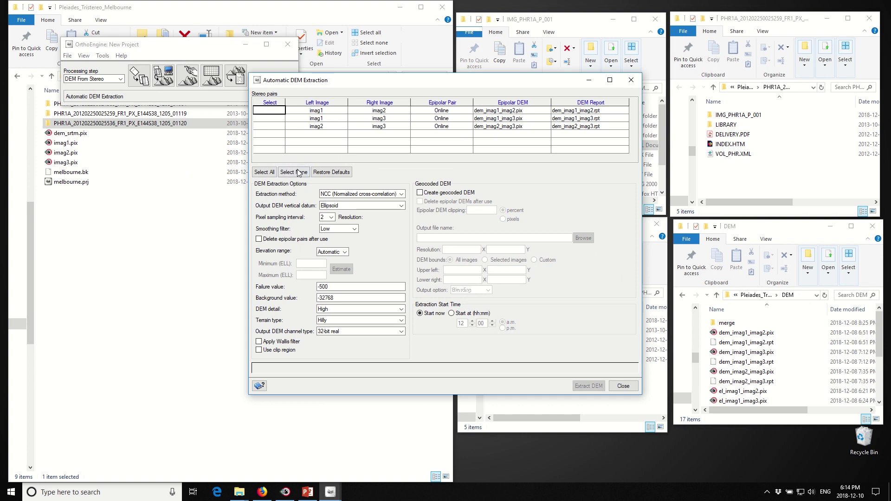
pyautogui.click(265, 174)
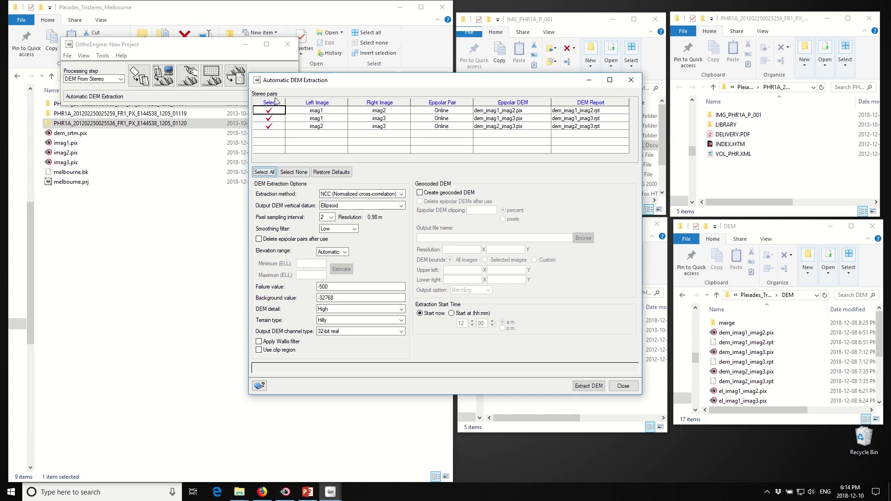
pyautogui.click(350, 196)
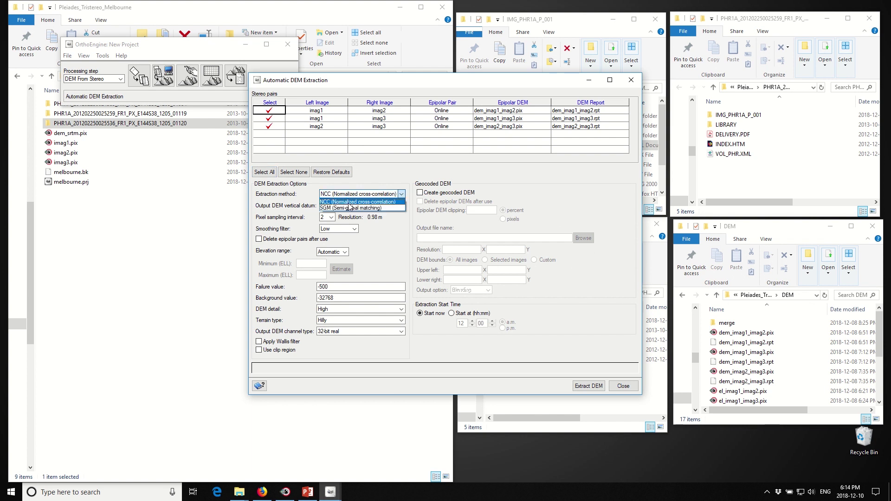
pyautogui.click(349, 203)
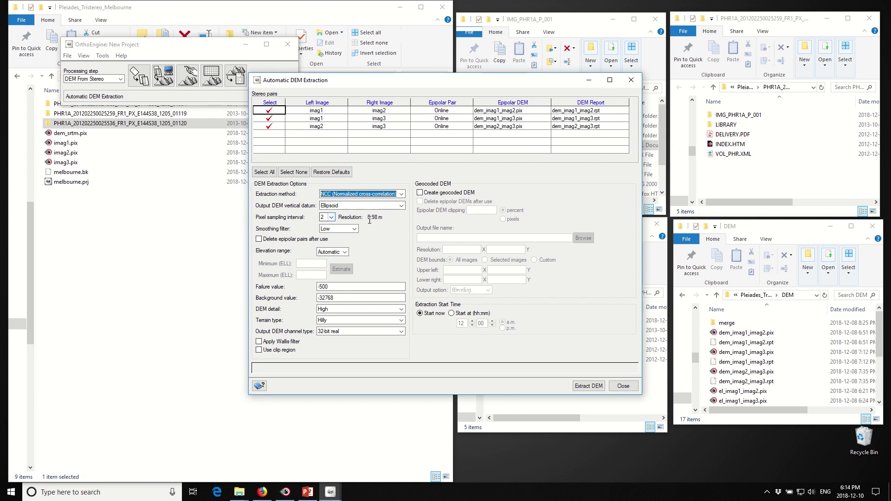
pyautogui.click(331, 218)
pyautogui.click(323, 225)
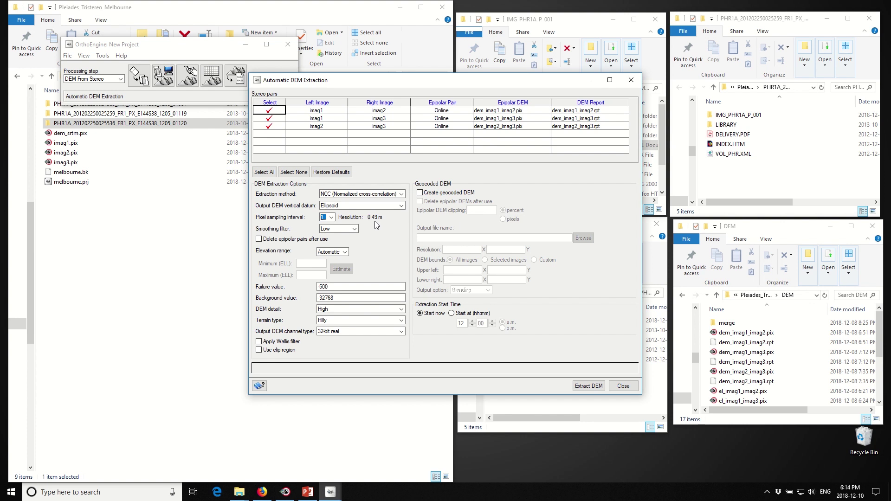
pyautogui.click(332, 217)
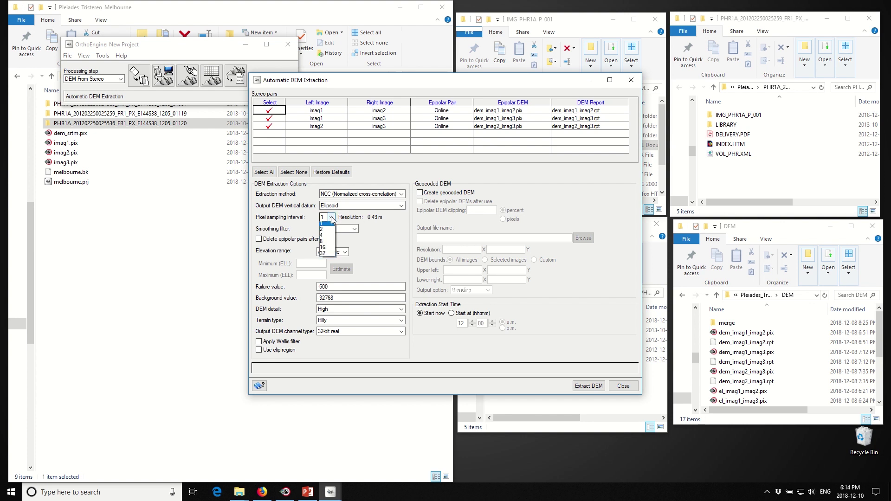
pyautogui.click(325, 229)
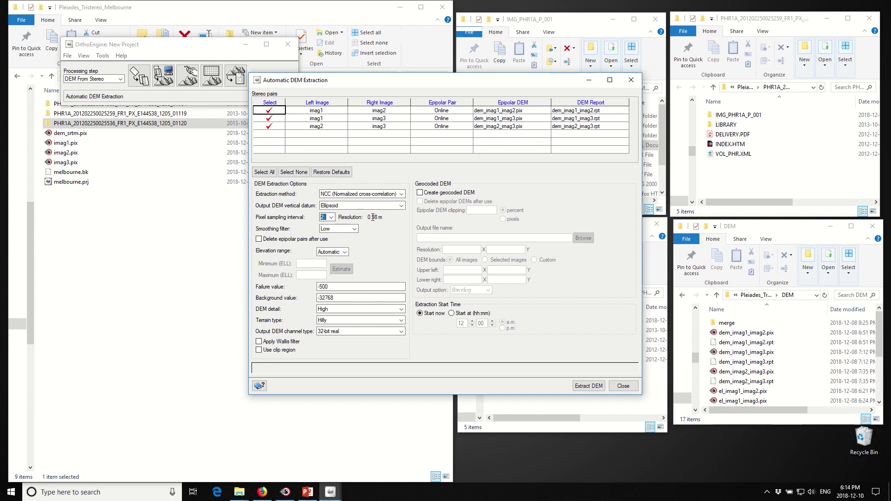
# Step: Enable geocoded DEM output in the DEM folder, named NCC_DSM_1m.pix with _rc added
pyautogui.click(425, 192)
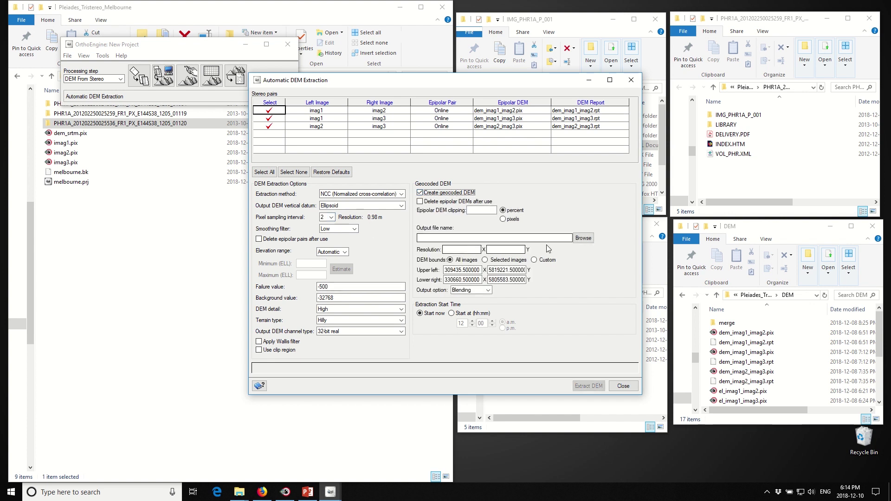
pyautogui.click(585, 239)
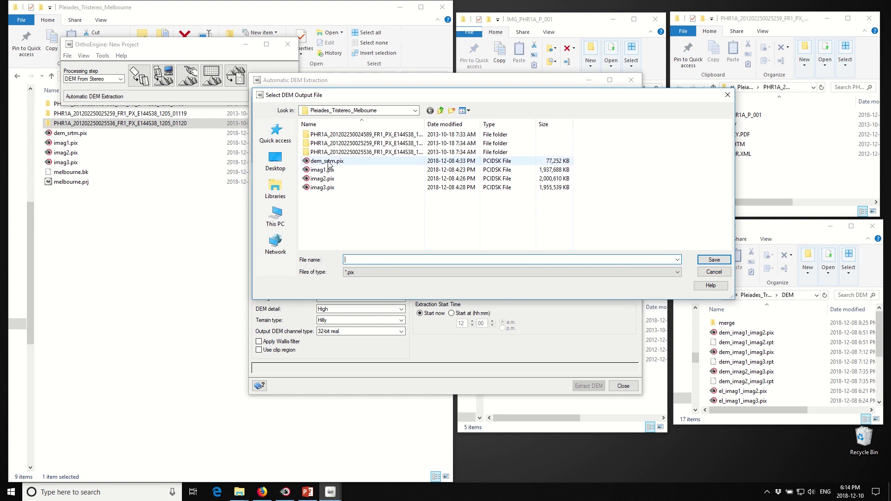
pyautogui.click(440, 110)
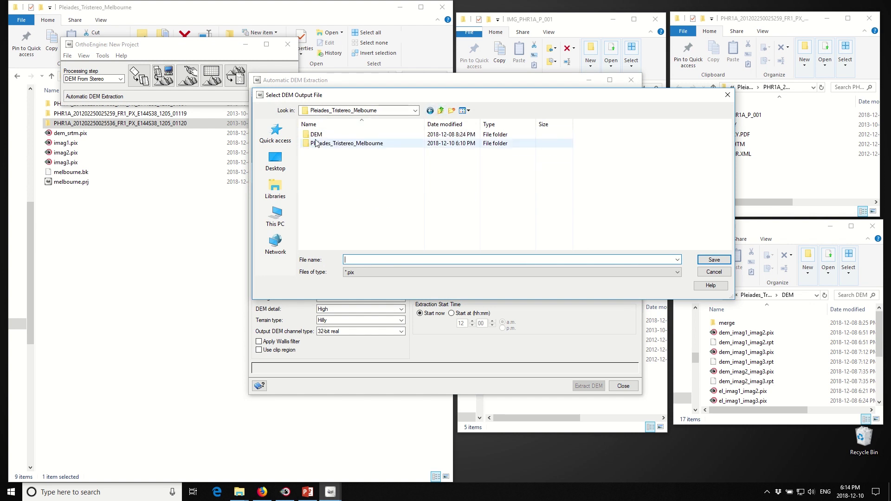
pyautogui.doubleClick(318, 135)
pyautogui.click(341, 247)
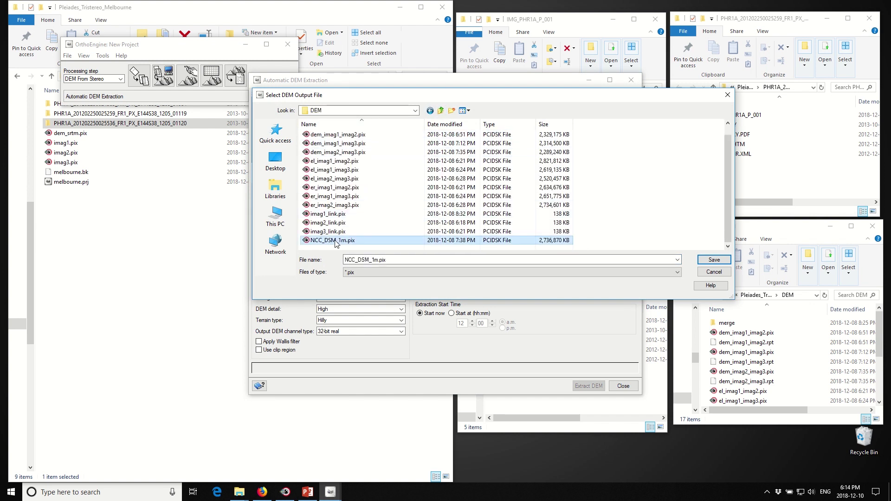
pyautogui.click(411, 261)
pyautogui.press('Left')
pyautogui.press('Left')
pyautogui.press('Left')
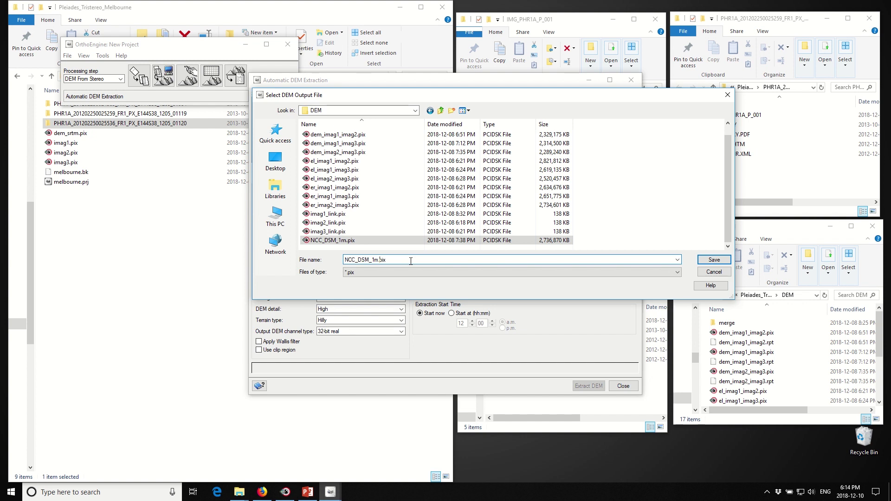
pyautogui.press('Return')
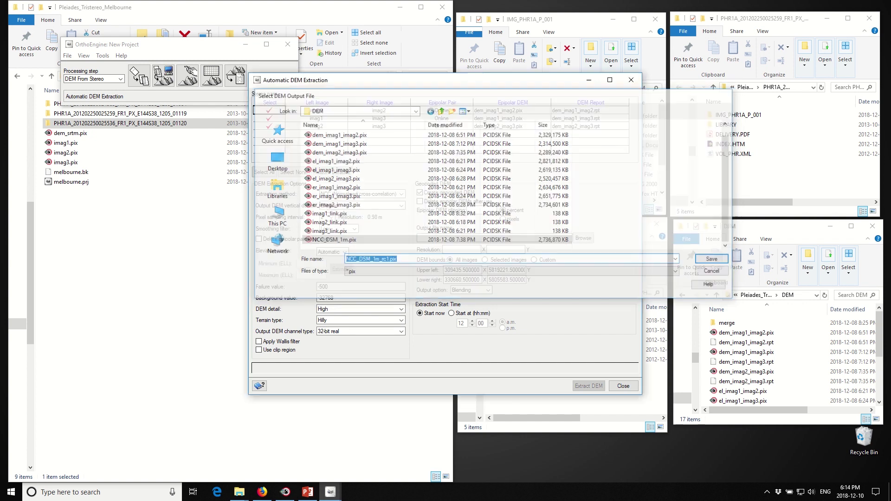
# Step: Set the output resolution to 1 by 1 and keep NCC as the extraction method
pyautogui.click(450, 248)
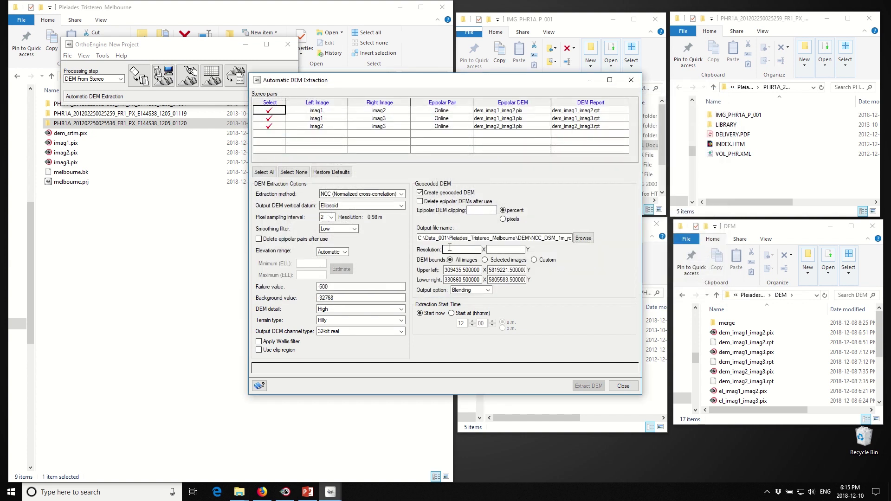
pyautogui.write('1')
pyautogui.press('Tab')
pyautogui.write('1')
pyautogui.click(588, 388)
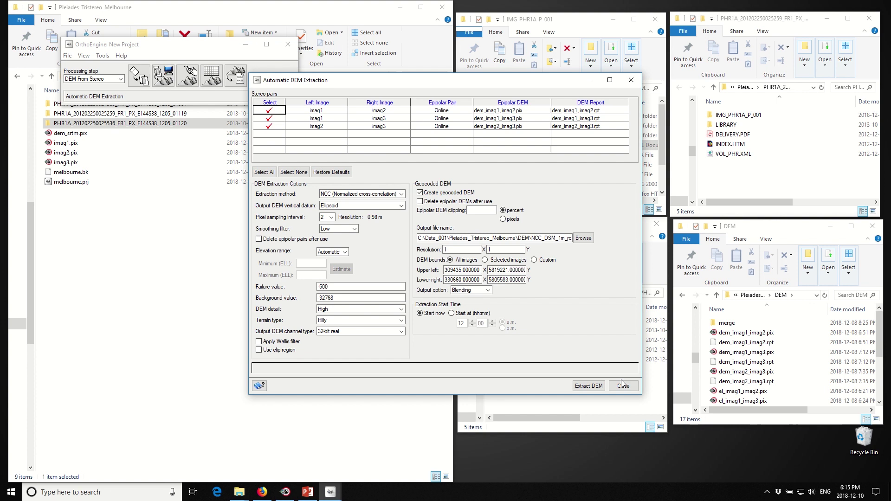
pyautogui.click(469, 250)
pyautogui.press('Tab')
pyautogui.click(489, 250)
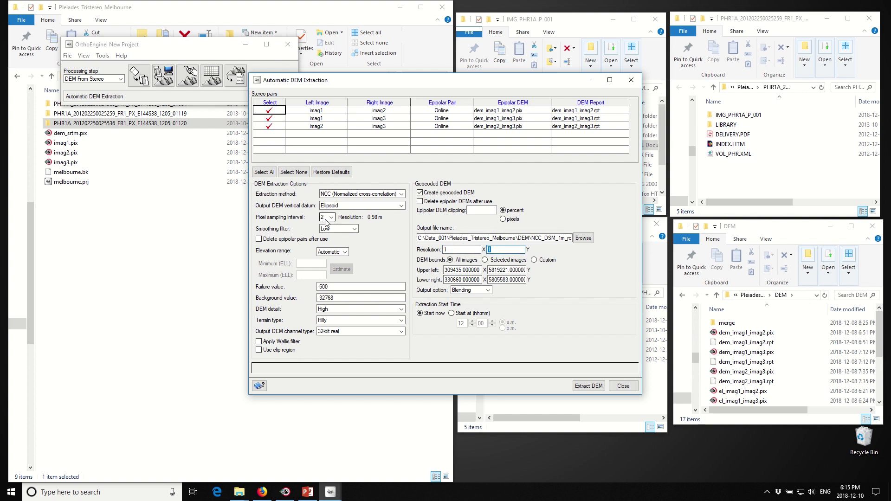
pyautogui.click(348, 194)
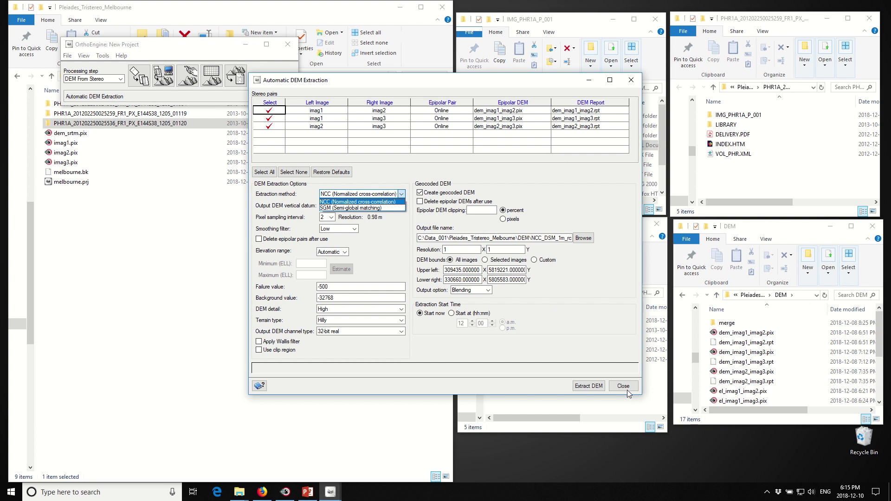
pyautogui.click(624, 388)
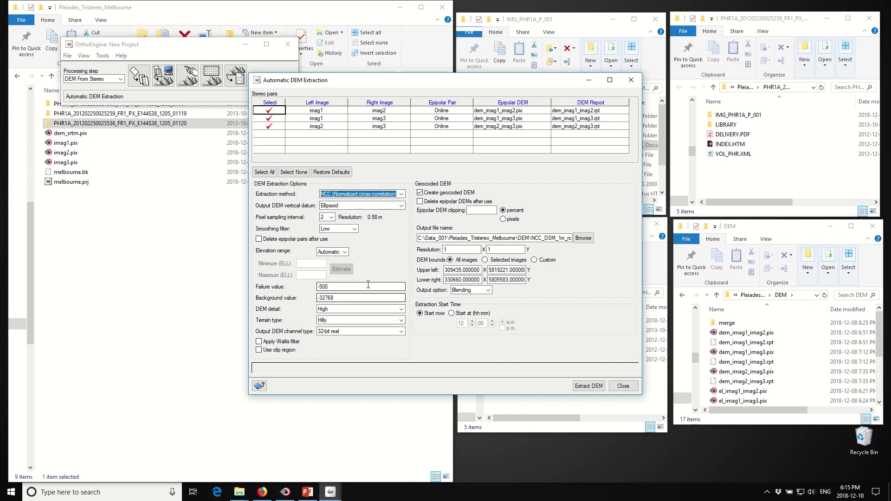
# Step: Close Automatic DEM Extraction, enlarge the DEM folder window and select NCC_DSM_1m.pix
pyautogui.click(622, 388)
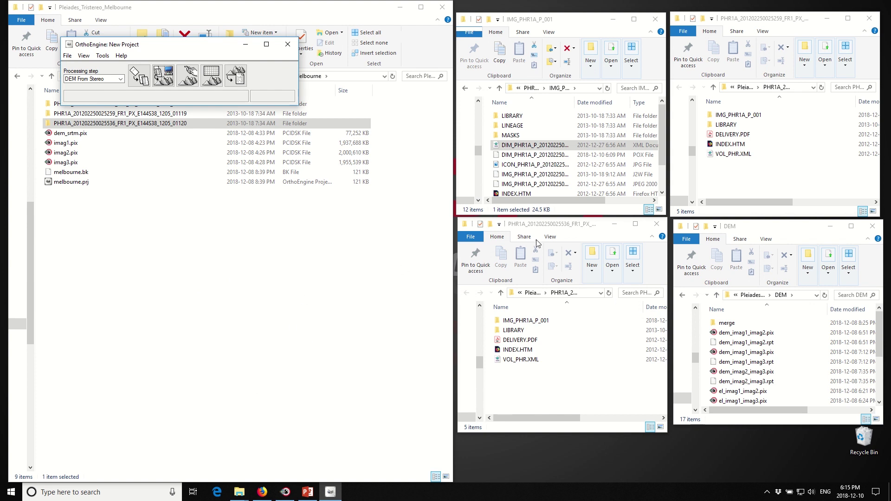
pyautogui.moveTo(770, 230); pyautogui.dragTo(263, 170)
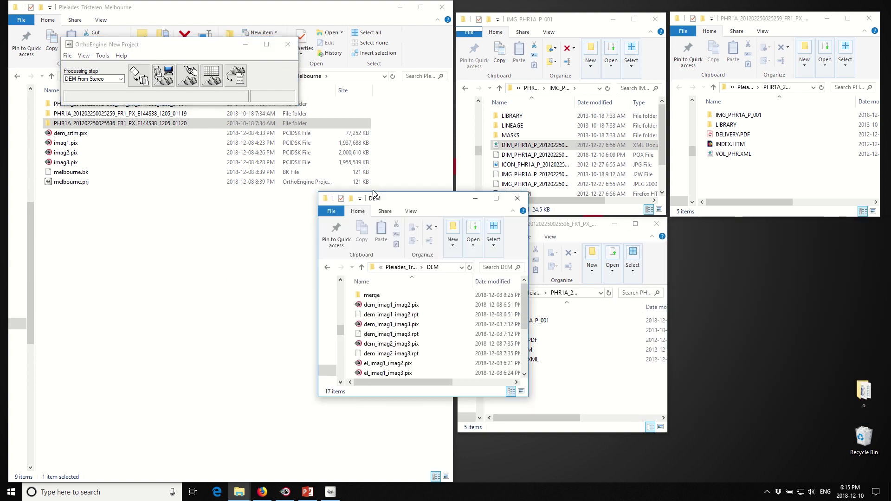
pyautogui.moveTo(375, 368); pyautogui.dragTo(673, 447)
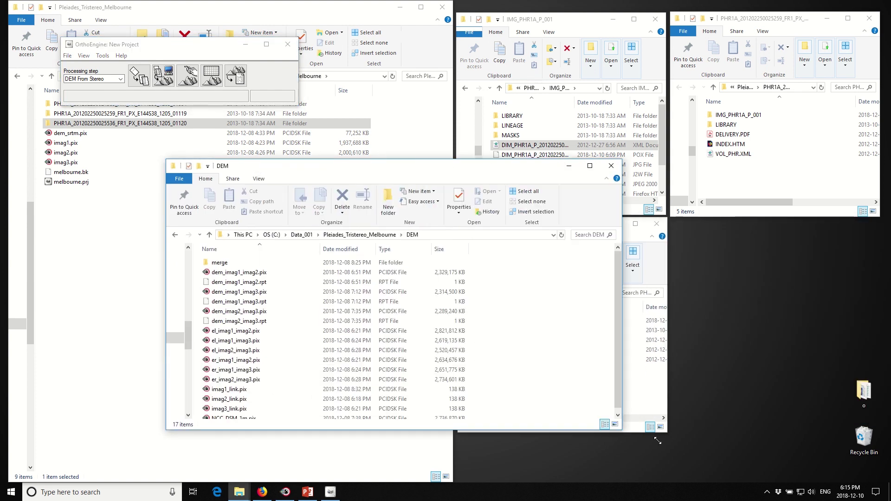
pyautogui.moveTo(406, 163); pyautogui.dragTo(406, 79)
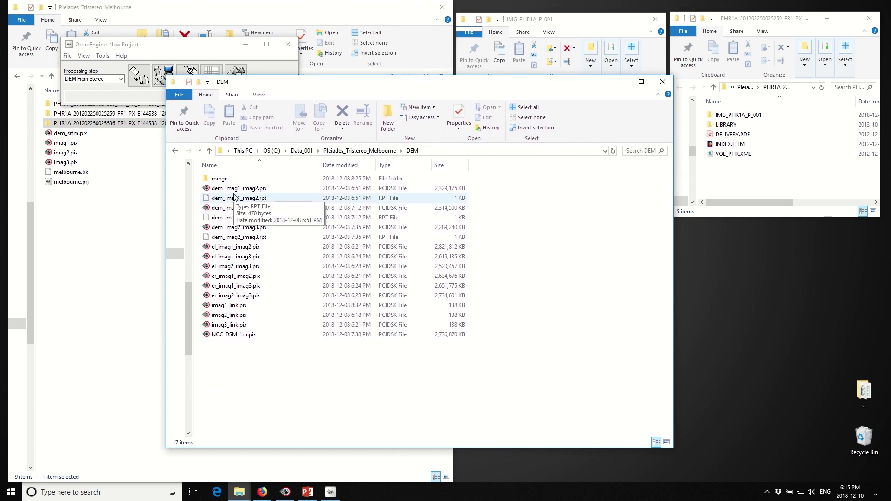
pyautogui.click(226, 335)
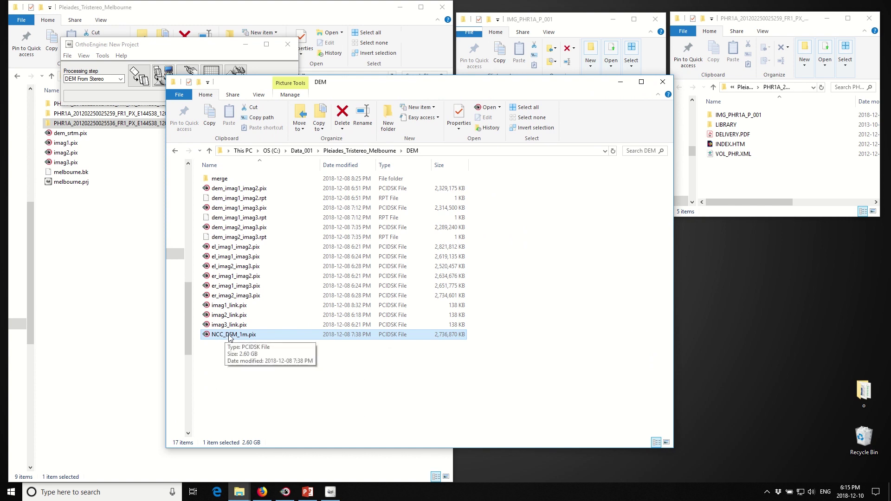
# Step: Open the merge folder and select the geo_imag1_imag2, geo_imag1_imag3 and geo_imag2_imag3 pair DSMs
pyautogui.doubleClick(218, 180)
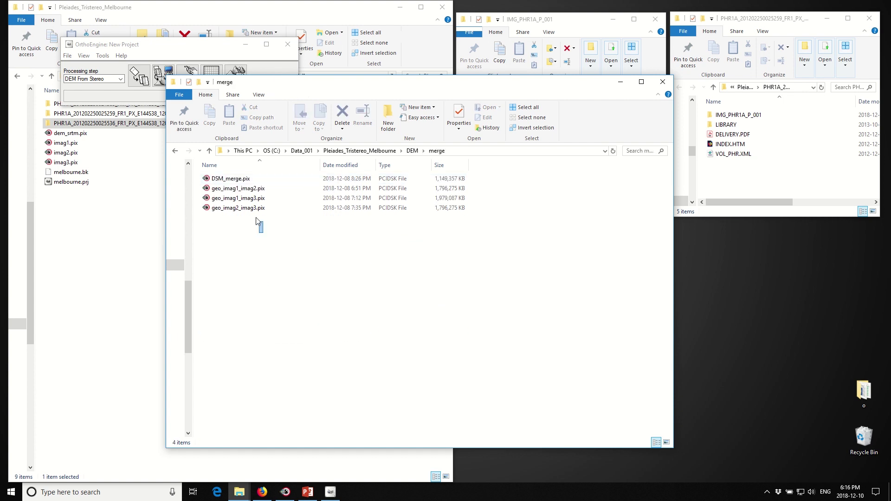
pyautogui.moveTo(256, 220); pyautogui.dragTo(233, 183)
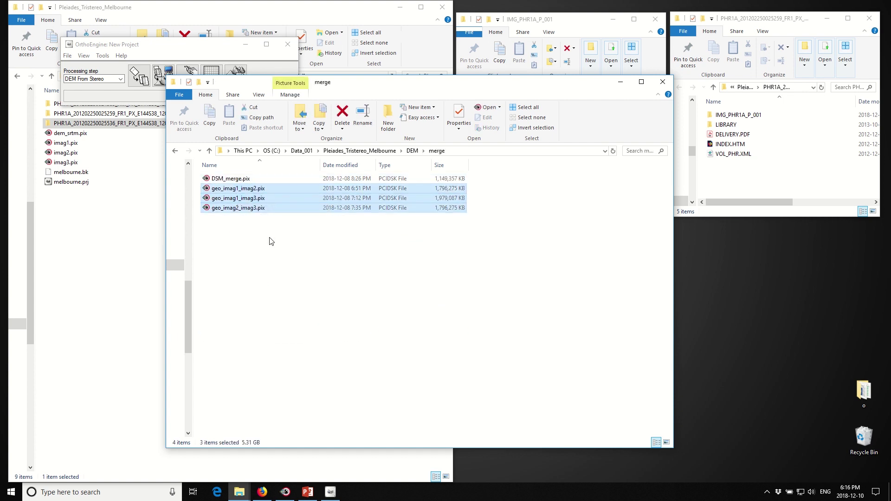
pyautogui.click(243, 242)
pyautogui.click(230, 189)
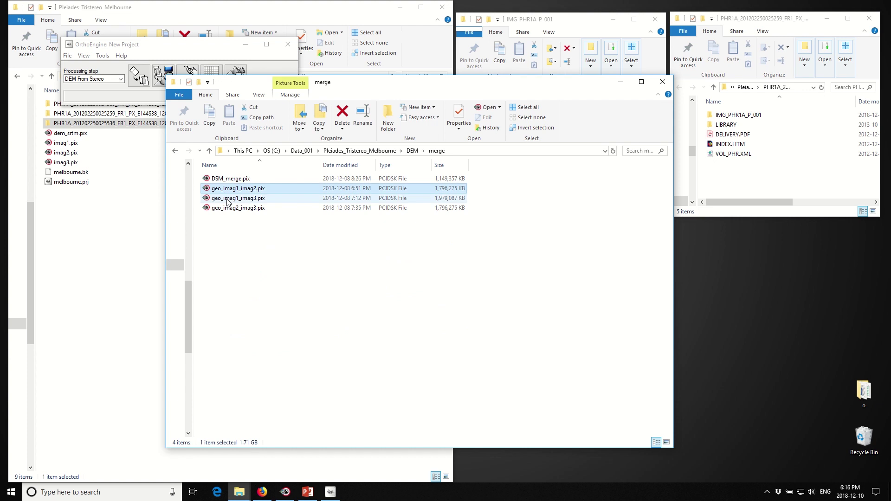
pyautogui.click(230, 209)
pyautogui.click(230, 189)
pyautogui.click(231, 208)
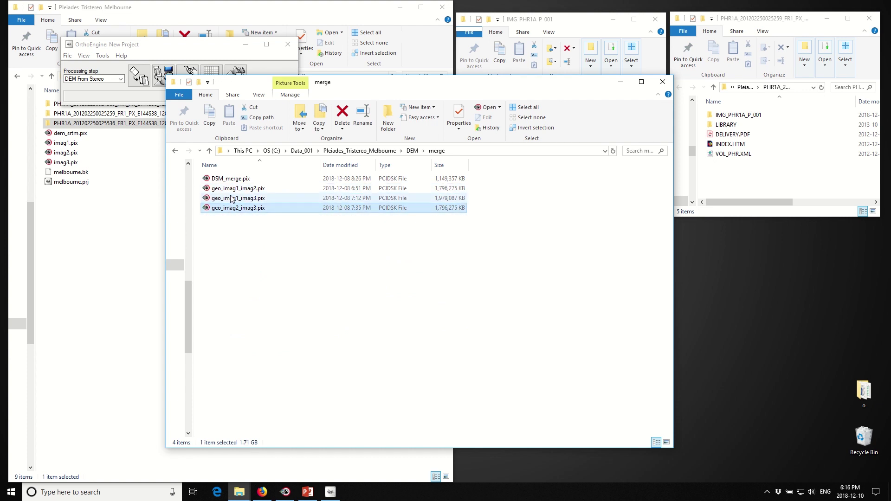
# Step: Reselect each geo pair DSM in turn, then bring the project folder window forward
pyautogui.click(231, 189)
pyautogui.click(232, 208)
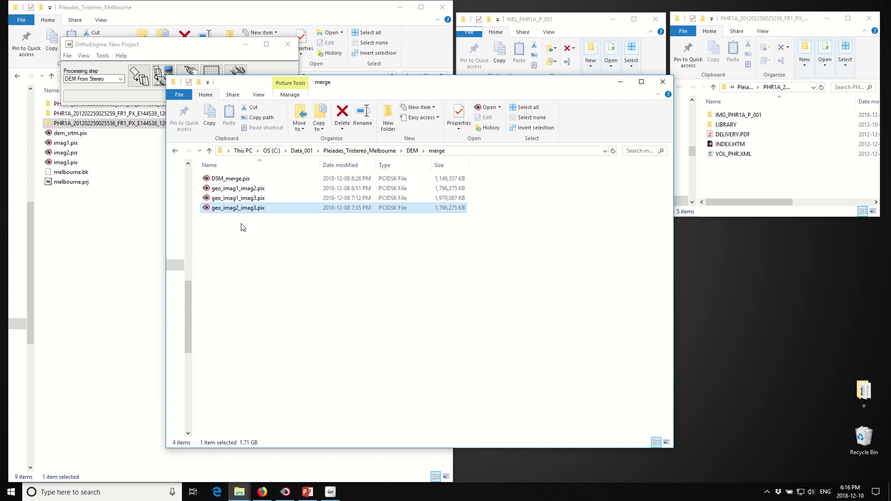
pyautogui.click(228, 190)
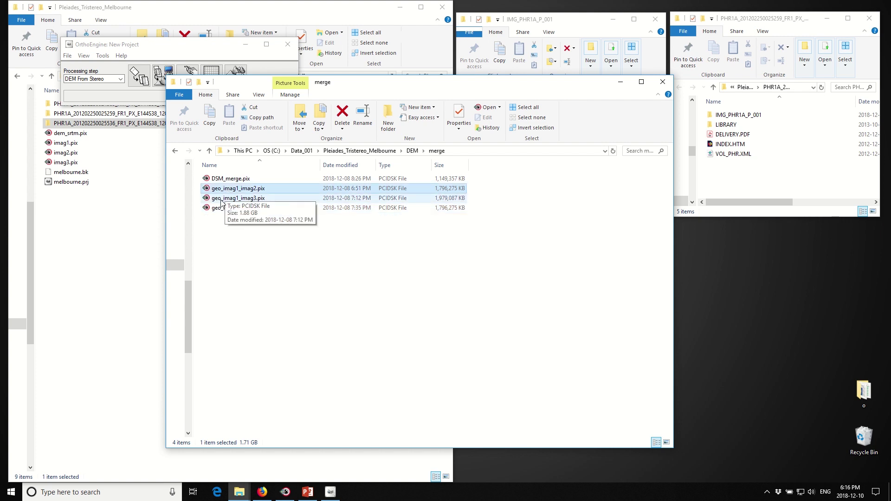
pyautogui.click(222, 199)
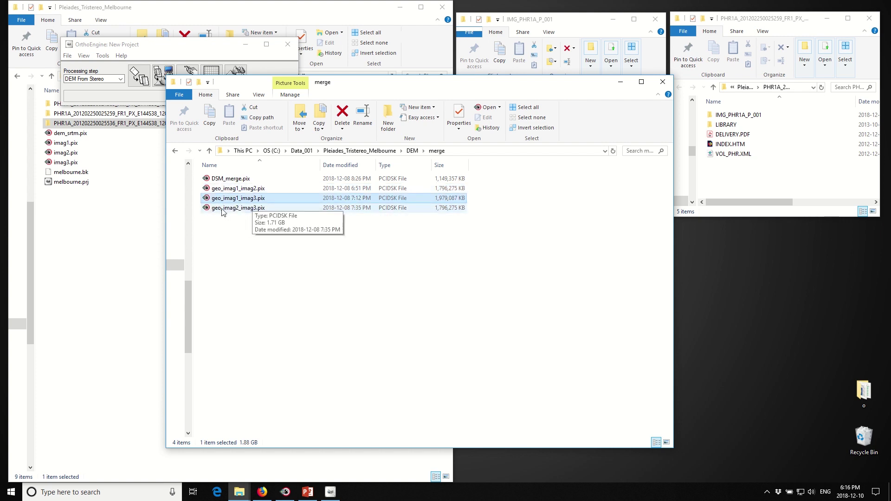
pyautogui.click(227, 209)
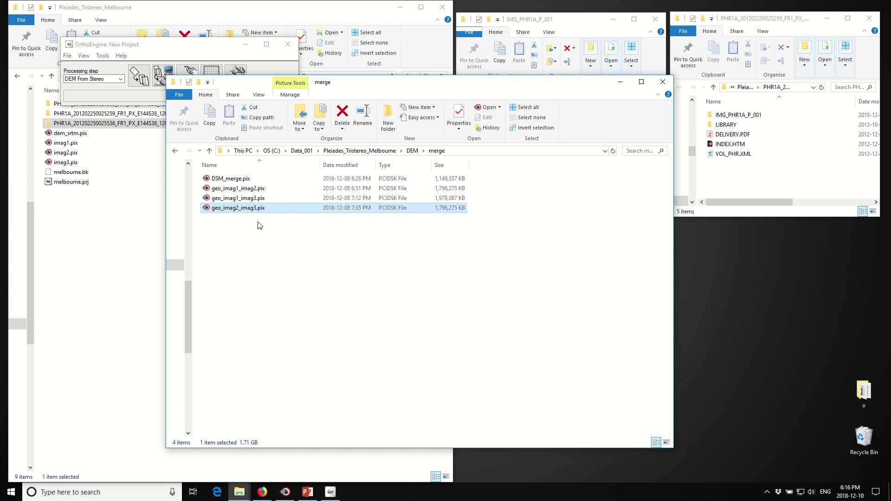
pyautogui.click(237, 189)
pyautogui.click(239, 208)
pyautogui.click(85, 253)
# Step: Open Tri-Stereo_rc1.pdf in a maximized Acrobat with the Tools pane collapsed
pyautogui.click(209, 76)
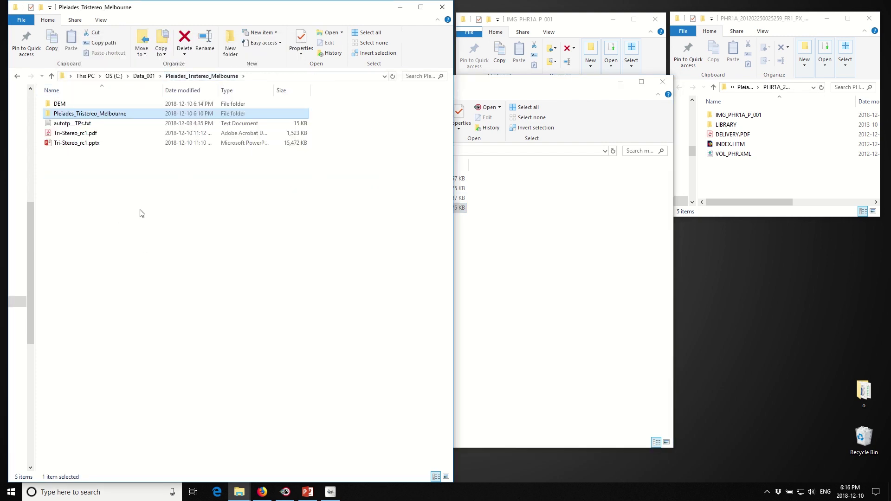
pyautogui.click(71, 134)
pyautogui.doubleClick(71, 134)
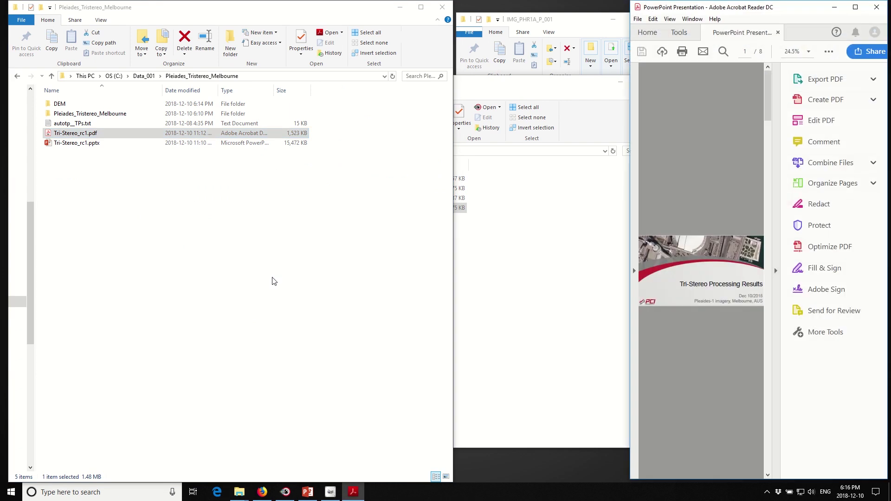
pyautogui.click(855, 7)
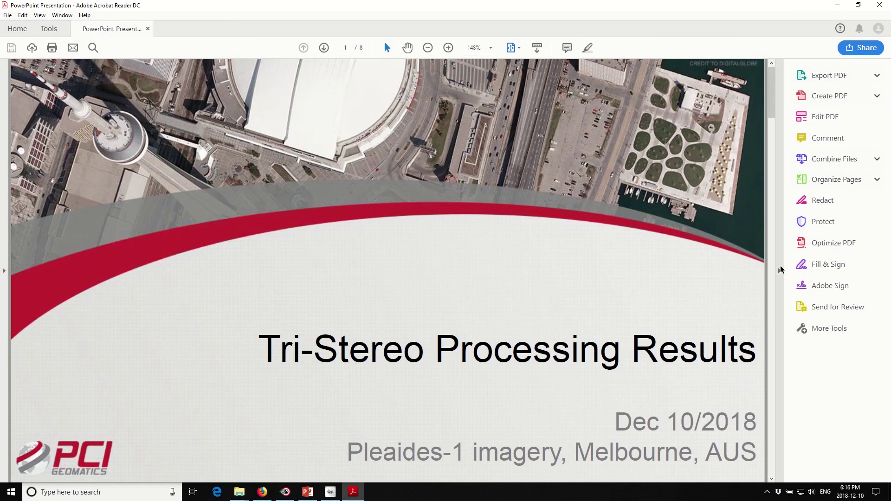
pyautogui.click(781, 272)
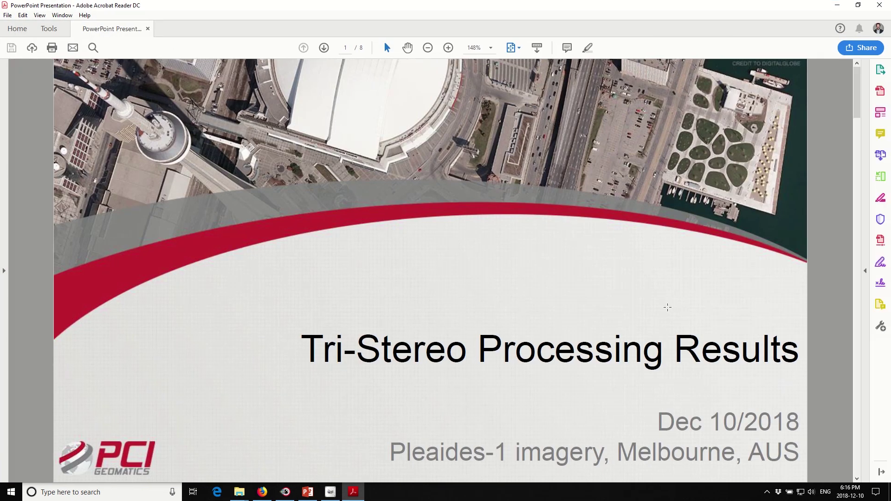
# Step: Page through the Pair 1, Pair 2 and Pair 3 DSM slides
pyautogui.press('Right')
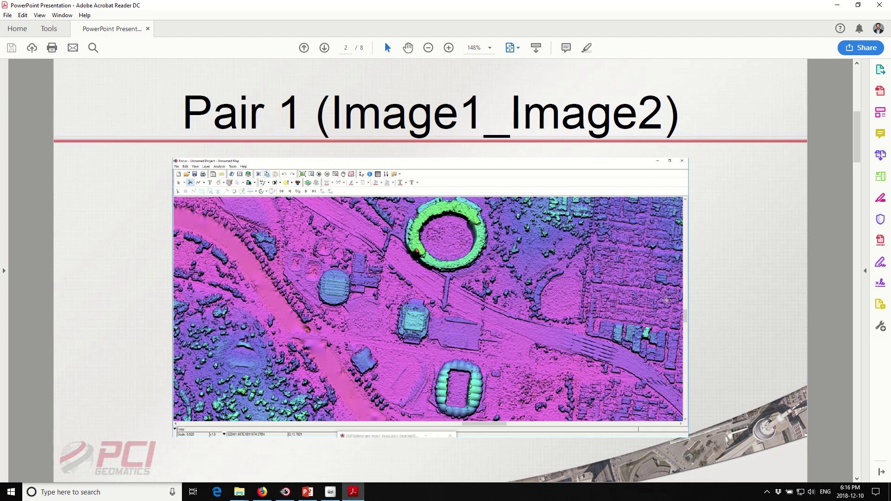
pyautogui.press('Right')
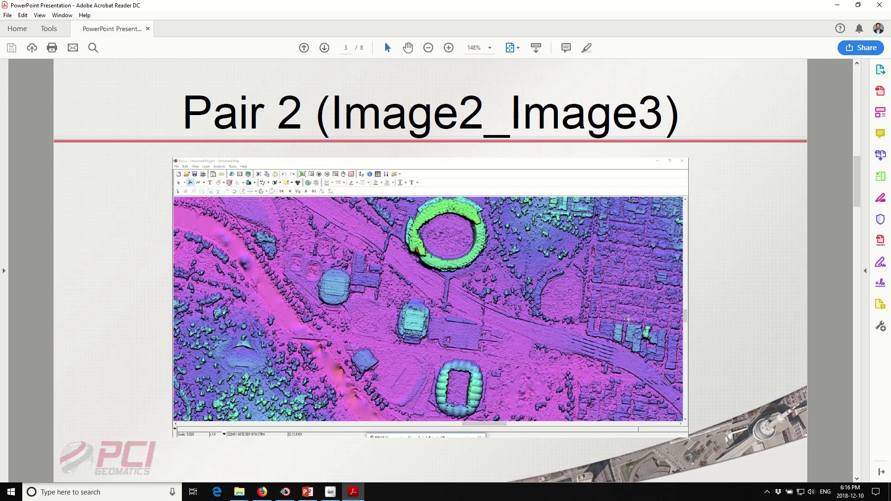
pyautogui.press('Right')
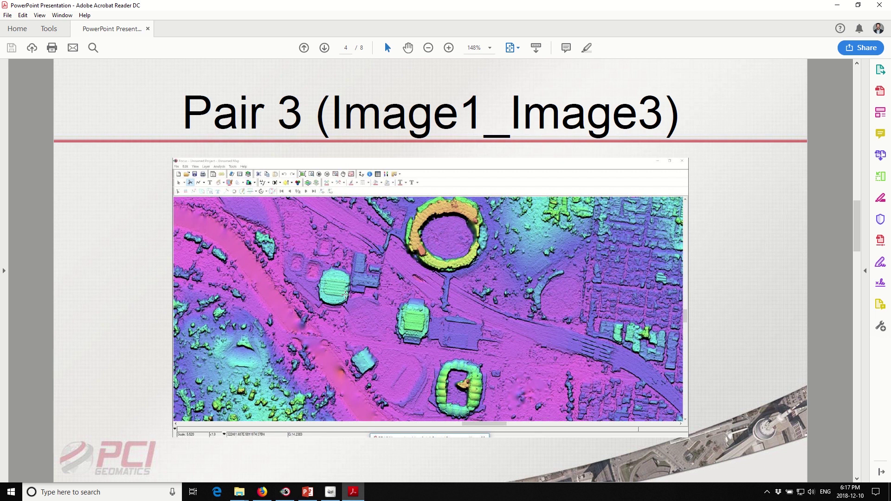
pyautogui.press('Left')
pyautogui.press('Left')
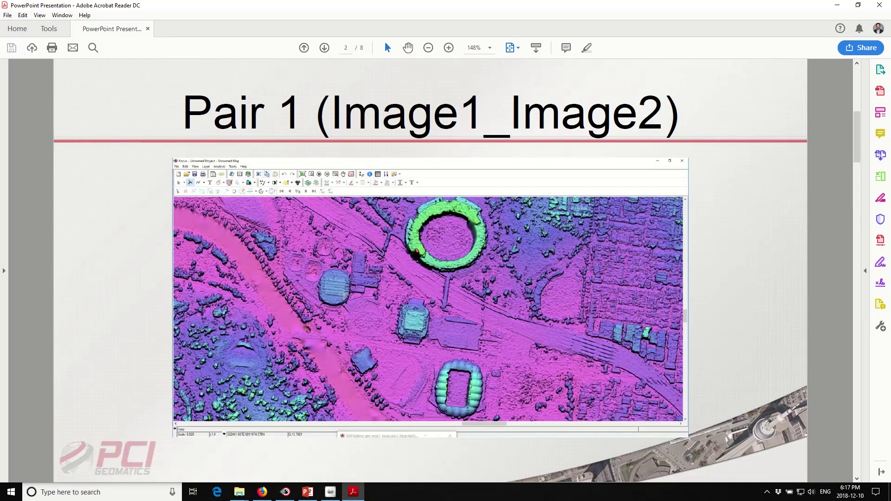
pyautogui.press('Right')
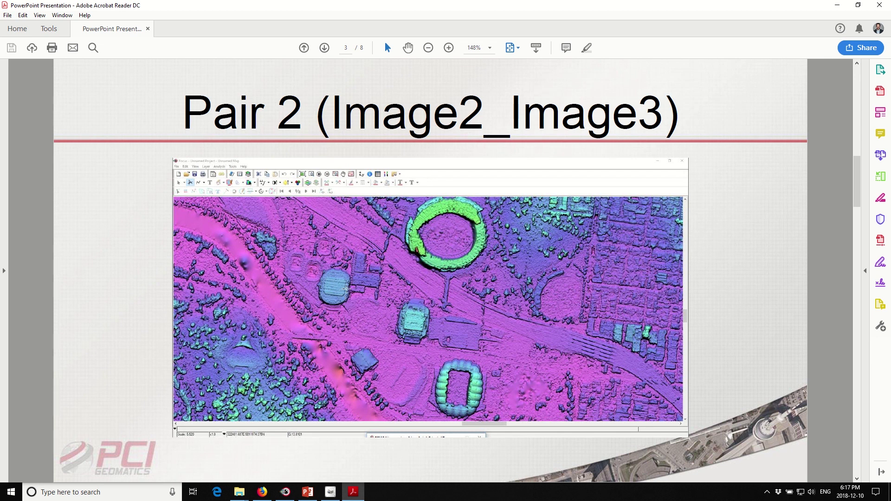
pyautogui.press('Right')
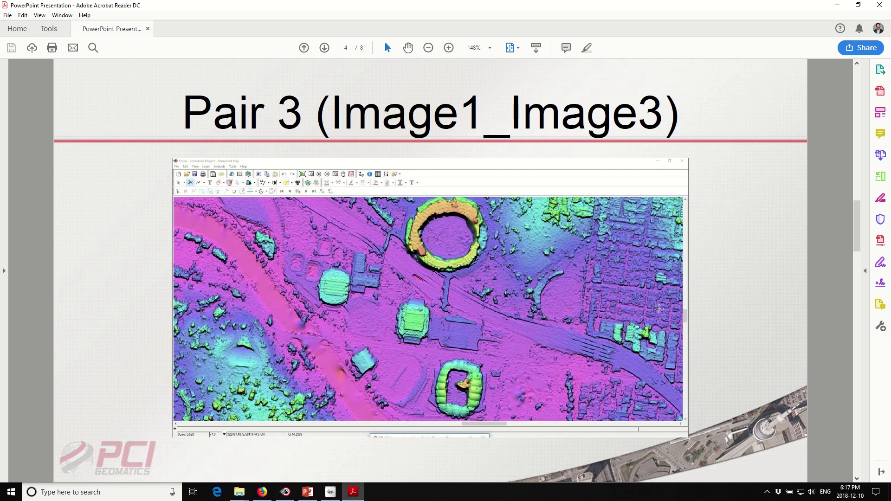
# Step: Compare the OutputDSM (NCC) Blending and Output_DSMMERGE slides, ending on the Blending slide
pyautogui.press('Right')
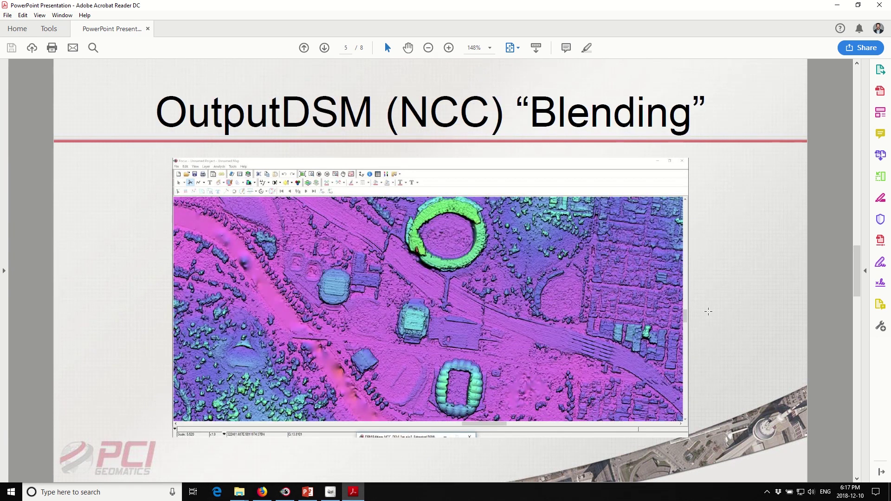
pyautogui.press('Right')
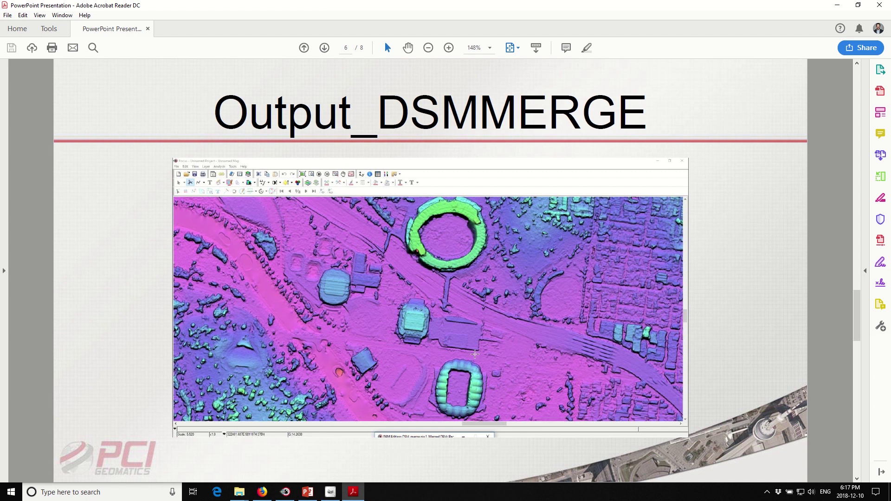
pyautogui.press('Left')
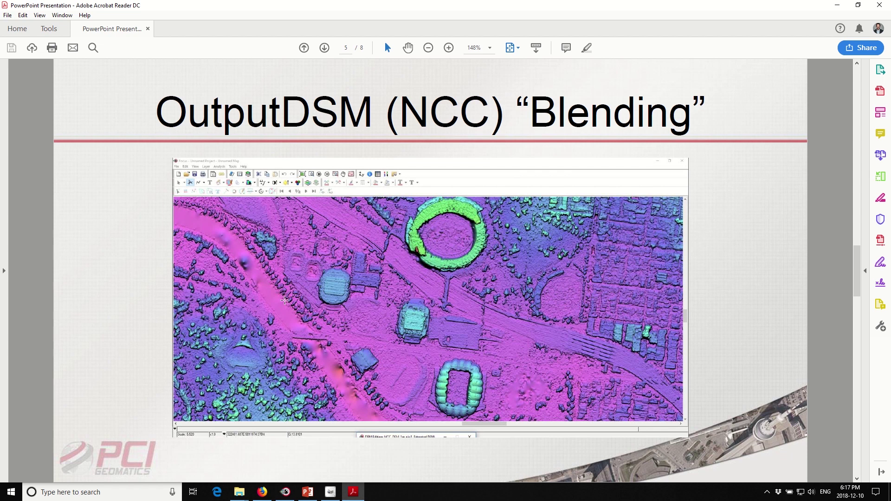
pyautogui.click(331, 492)
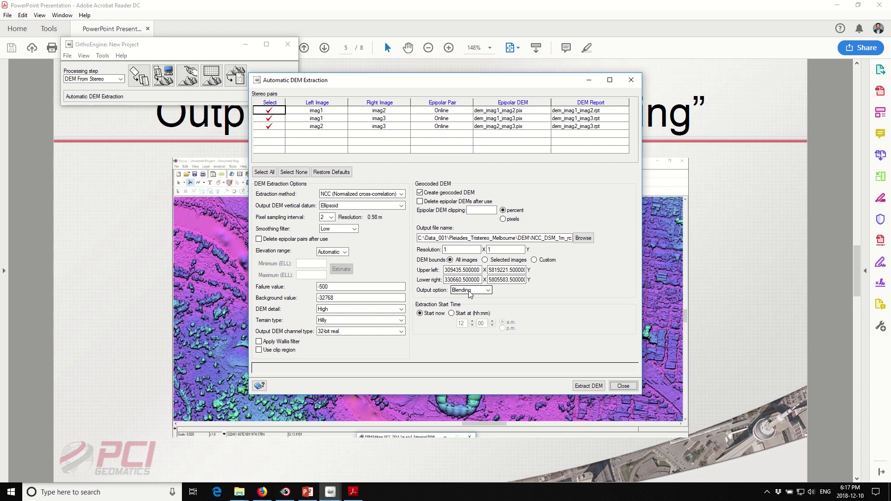
# Step: Close the Automatic DEM Extraction dialog and nudge the OrthoEngine window down
pyautogui.click(623, 385)
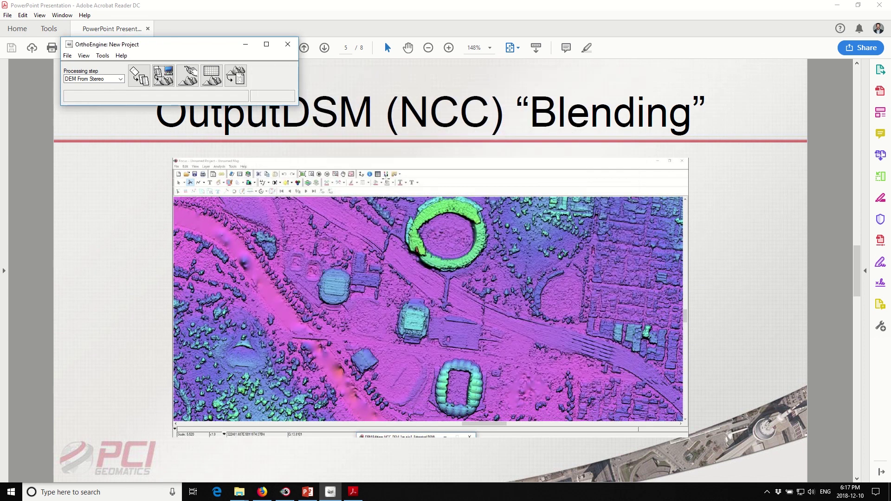
pyautogui.moveTo(186, 49); pyautogui.dragTo(185, 74)
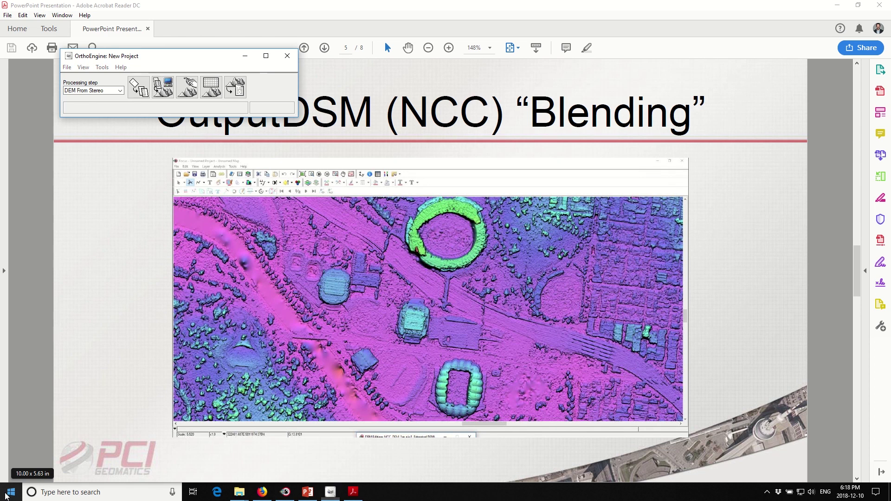
# Step: Launch the EASI 2018 console, widen it, and place the merge folder window beside it
pyautogui.click(5, 496)
pyautogui.write('easi')
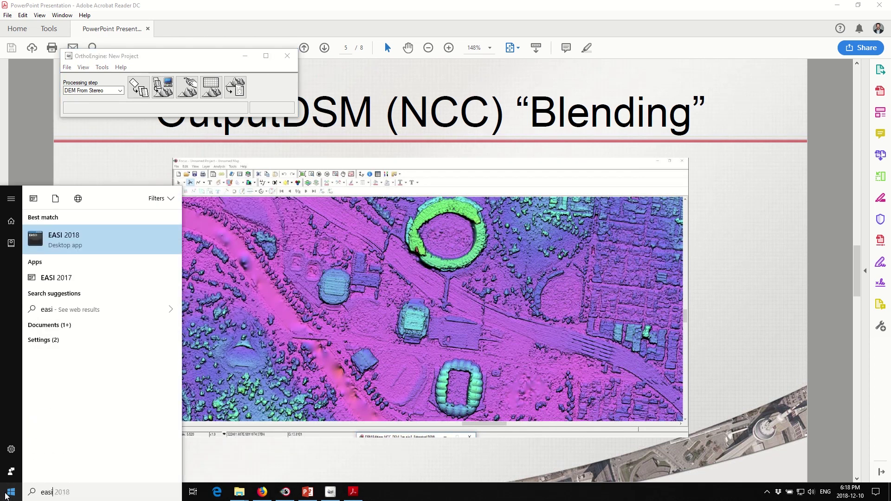
pyautogui.press('Return')
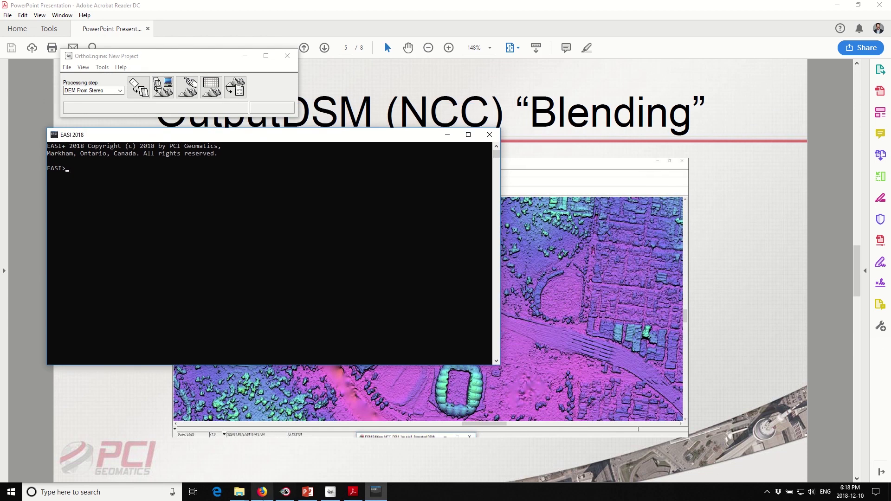
pyautogui.moveTo(240, 492)
pyautogui.click(360, 433)
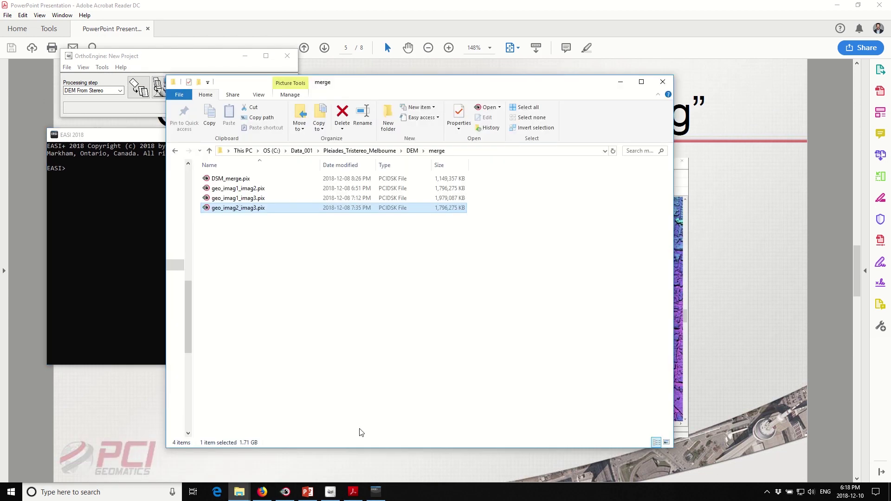
pyautogui.click(375, 349)
pyautogui.moveTo(416, 88); pyautogui.dragTo(587, 77)
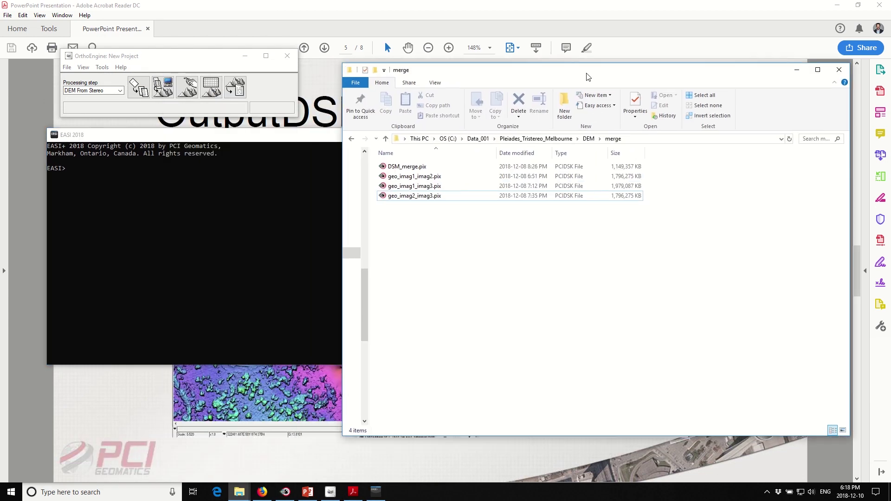
pyautogui.click(154, 234)
pyautogui.moveTo(341, 346); pyautogui.dragTo(496, 345)
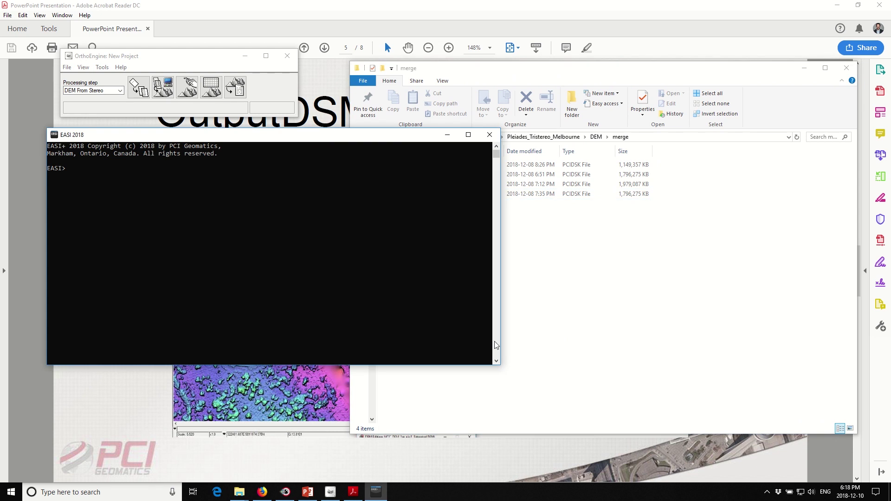
# Step: Load DSMMERGE in the EASI console and list its parameters
pyautogui.click(423, 317)
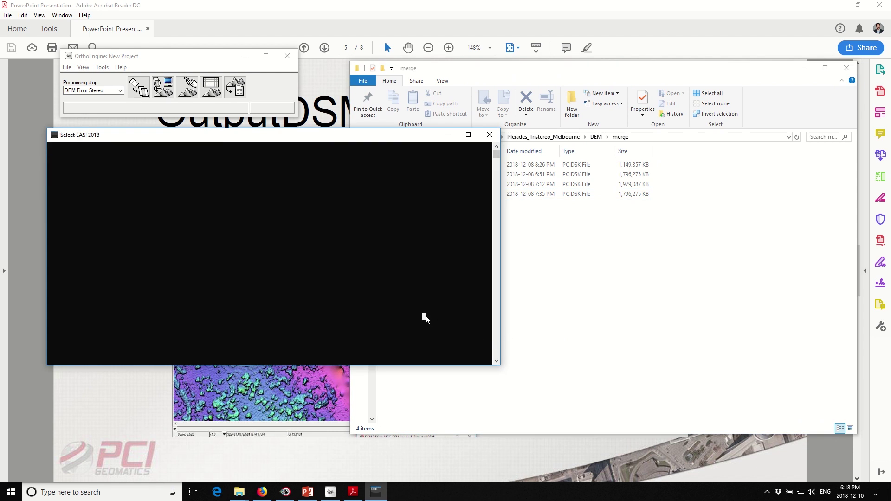
pyautogui.press('Return')
pyautogui.write('s d')
pyautogui.write('smmerg')
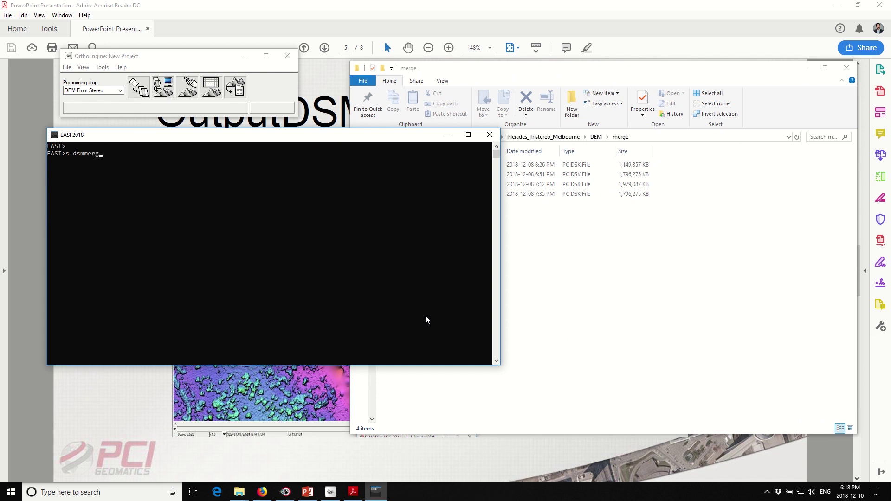
pyautogui.write('e')
pyautogui.press('Return')
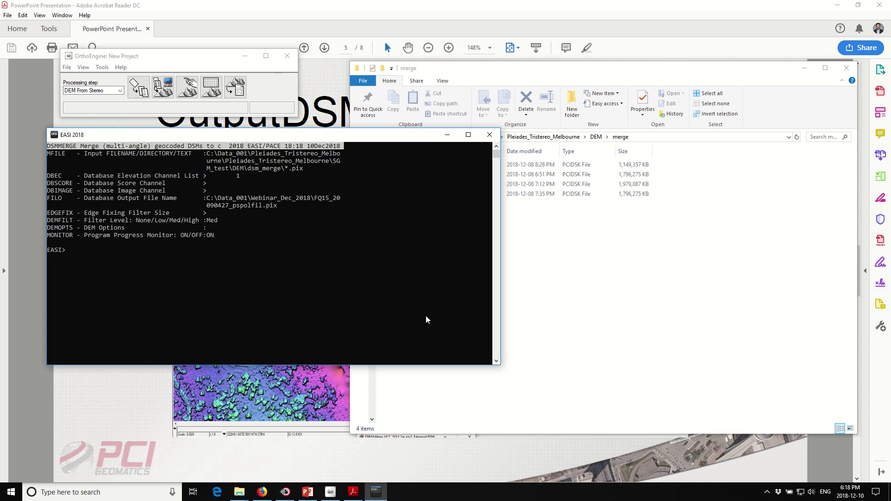
pyautogui.write('mfile')
# Step: Permanently delete the old DSM_merge.pix from the merge folder
pyautogui.click(654, 287)
pyautogui.click(413, 168)
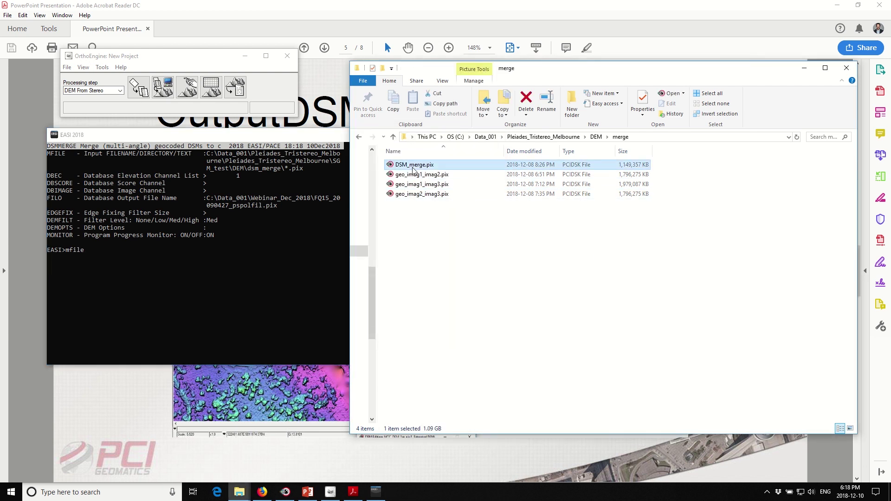
pyautogui.hotkey('shift', 'Delete')
pyautogui.press('Return')
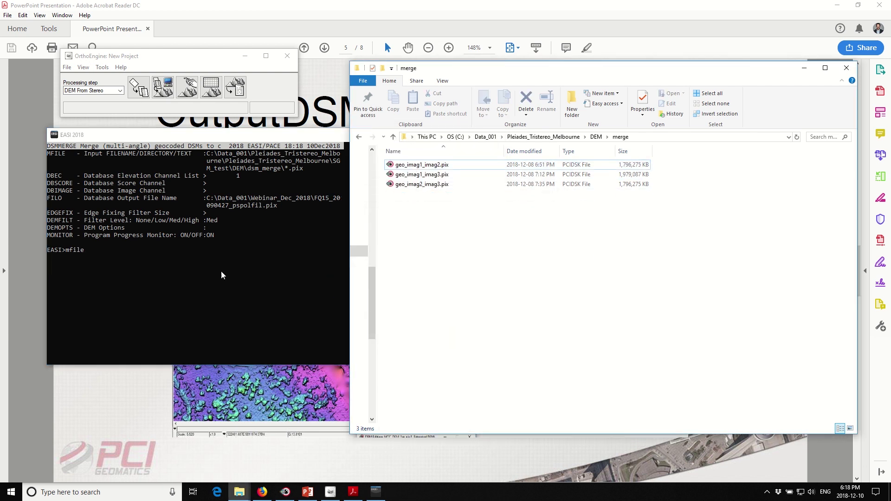
pyautogui.click(221, 275)
pyautogui.write('=')
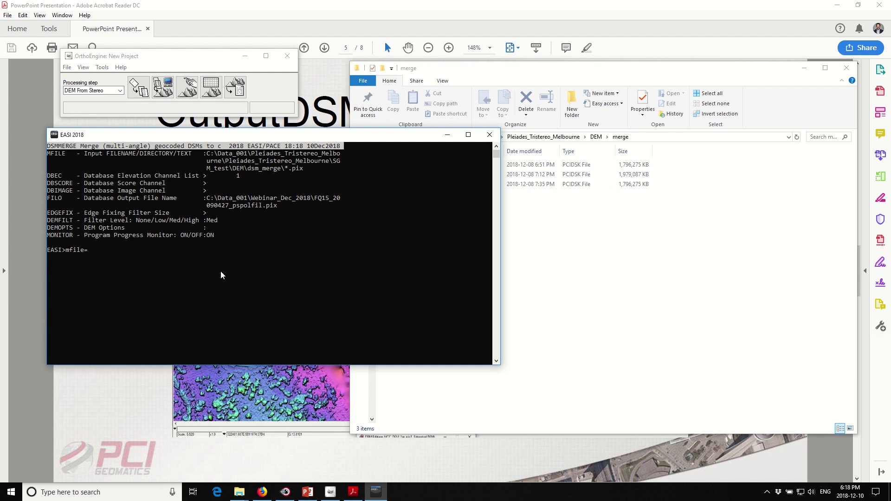
pyautogui.write('"')
# Step: Set mfile to the copied merge folder path with *.pix and list DSMMERGE parameters
pyautogui.click(598, 274)
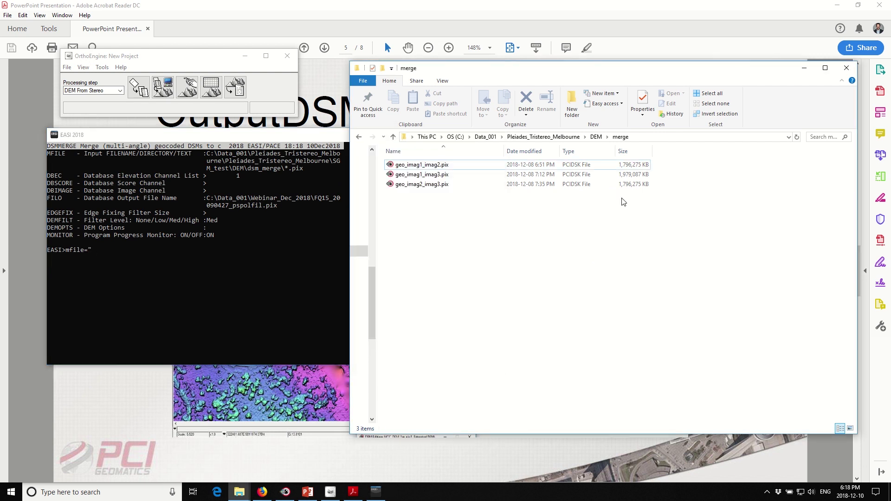
pyautogui.click(654, 138)
pyautogui.hotkey('ctrl', 'c')
pyautogui.click(219, 267)
pyautogui.hotkey('ctrl', 'v')
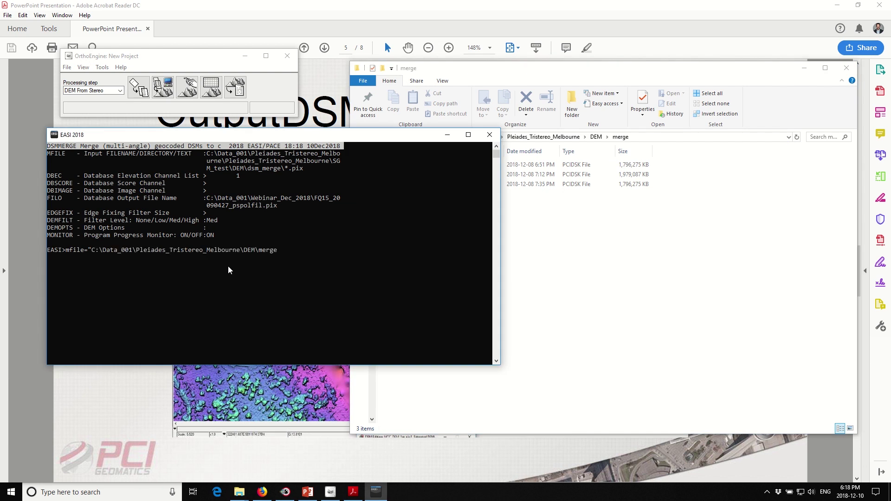
pyautogui.click(597, 270)
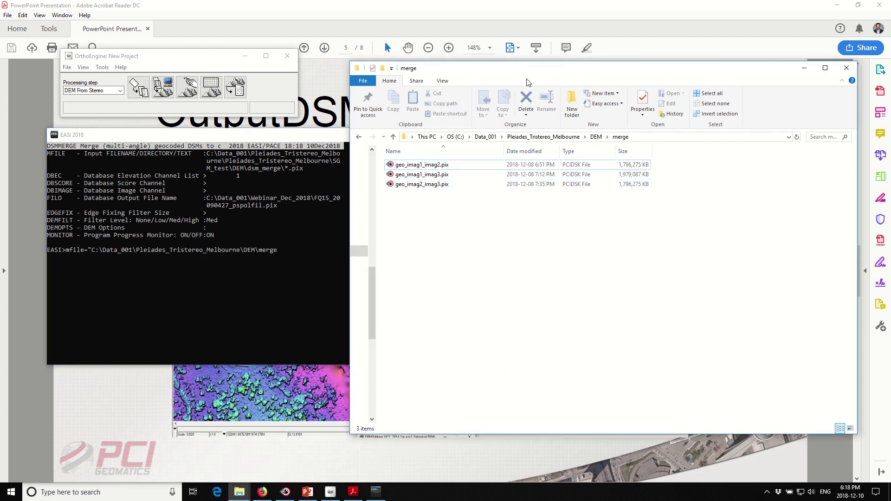
pyautogui.moveTo(527, 82); pyautogui.dragTo(612, 94)
pyautogui.click(296, 264)
pyautogui.write('\\*.pix')
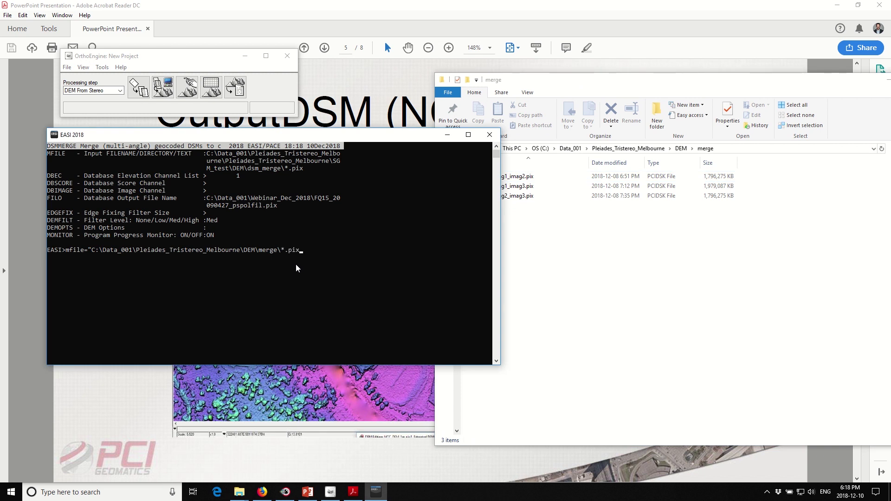
pyautogui.press('Return')
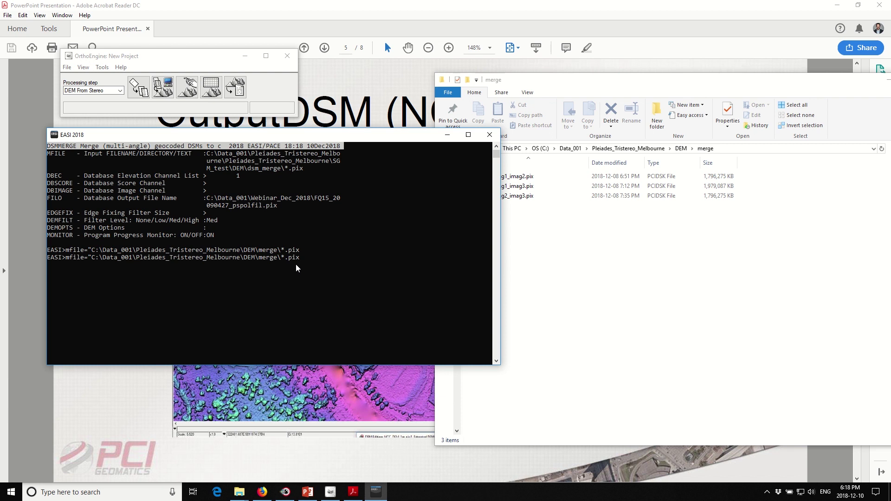
pyautogui.write('p dsmmerge')
pyautogui.press('Return')
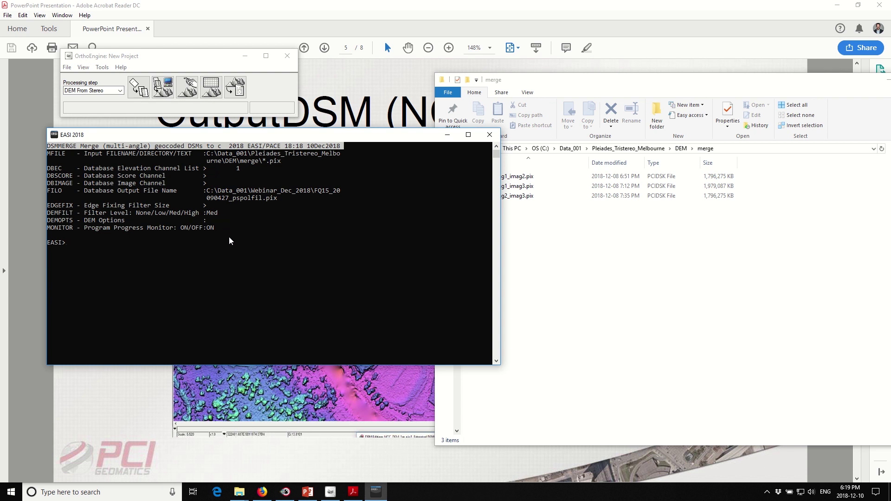
pyautogui.write('filo=')
pyautogui.write('"')
# Step: Set filo to DSM_merge.pix in the merge folder and relist parameters to confirm
pyautogui.hotkey('ctrl', 'v')
pyautogui.write('\\')
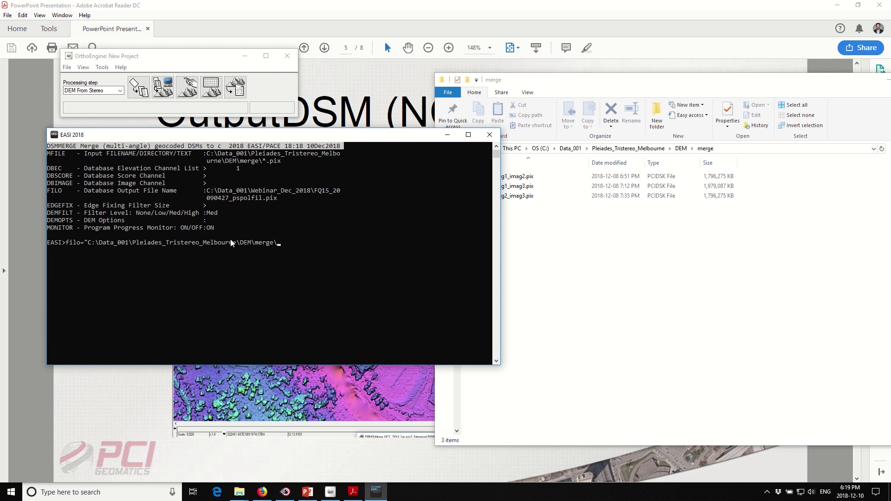
pyautogui.write('DSM_merge')
pyautogui.write('.pix')
pyautogui.press('Return')
pyautogui.write('DE')
pyautogui.press('Up')
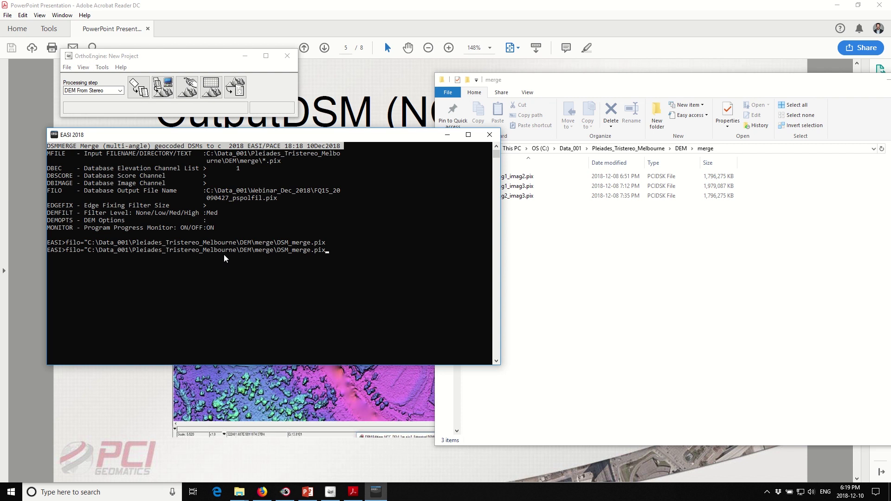
pyautogui.press('Up')
pyautogui.press('Return')
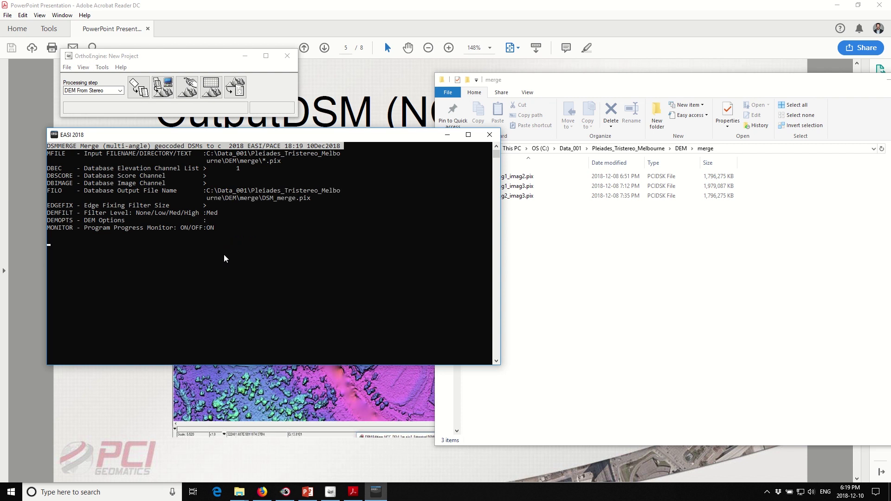
# Step: Edit the recalled command into run dsmmerge and start the merge
pyautogui.press('Up')
pyautogui.press('Home')
pyautogui.write('r ')
pyautogui.write('un')
pyautogui.press('Return')
# Step: Watch merge progress and the new DSM_merge.pix appearing in the merge folder
pyautogui.click(596, 91)
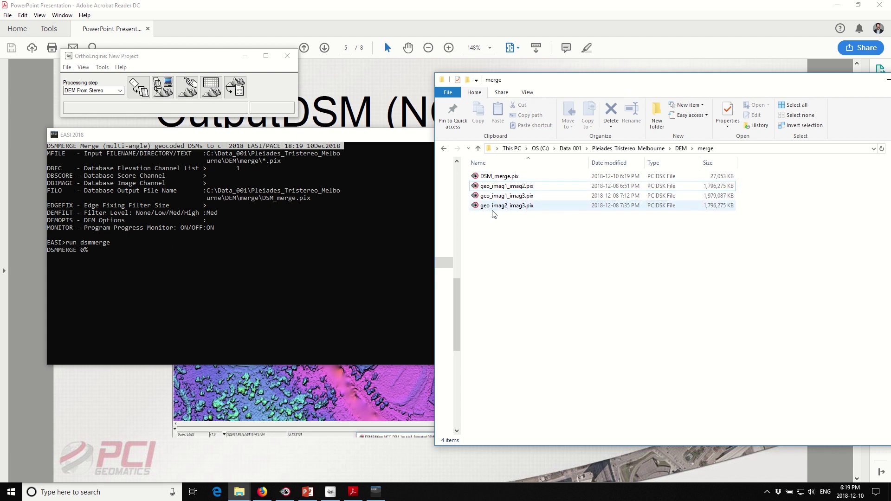
pyautogui.click(243, 256)
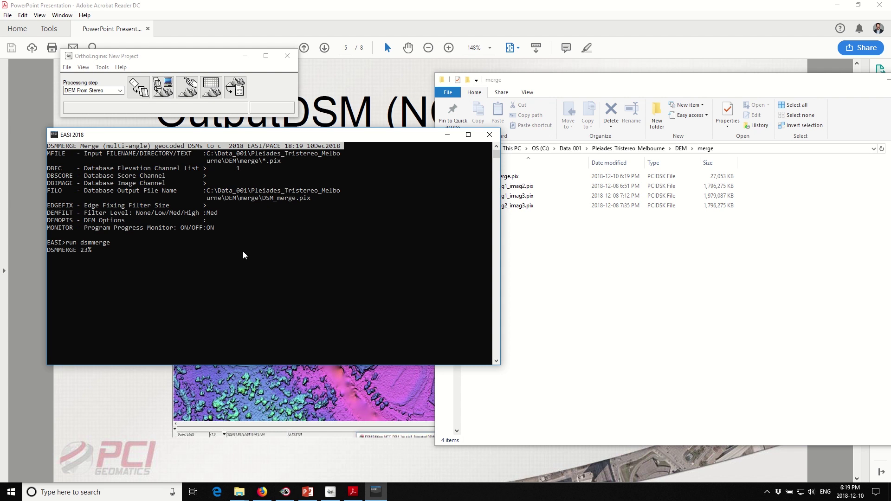
pyautogui.click(238, 492)
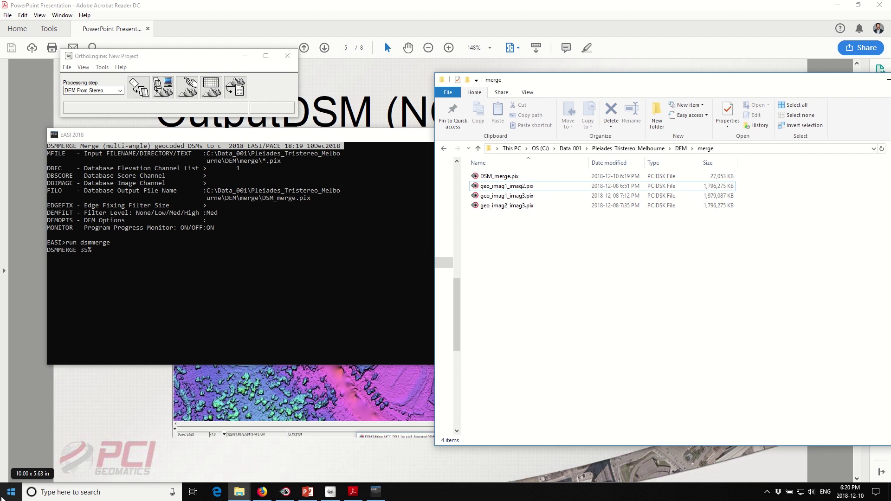
# Step: Launch Focus 2018 and drag in the three geo_imag pair DSM files
pyautogui.click(4, 497)
pyautogui.write('focus')
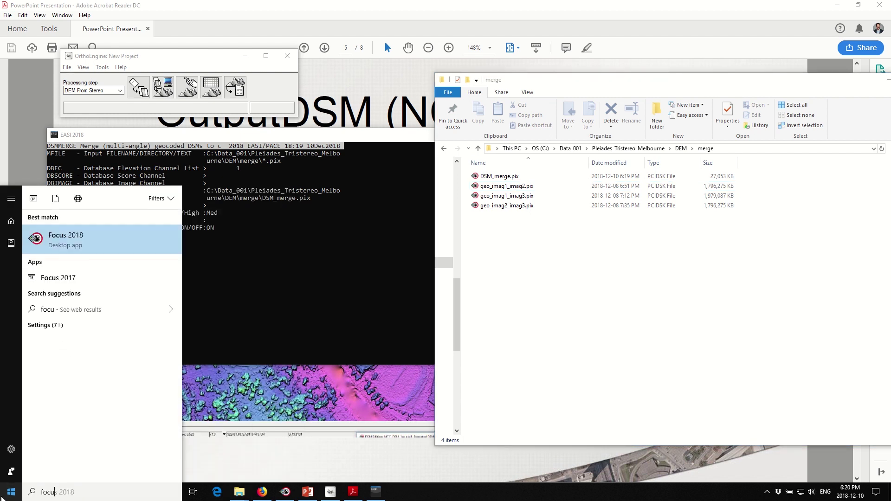
pyautogui.press('Return')
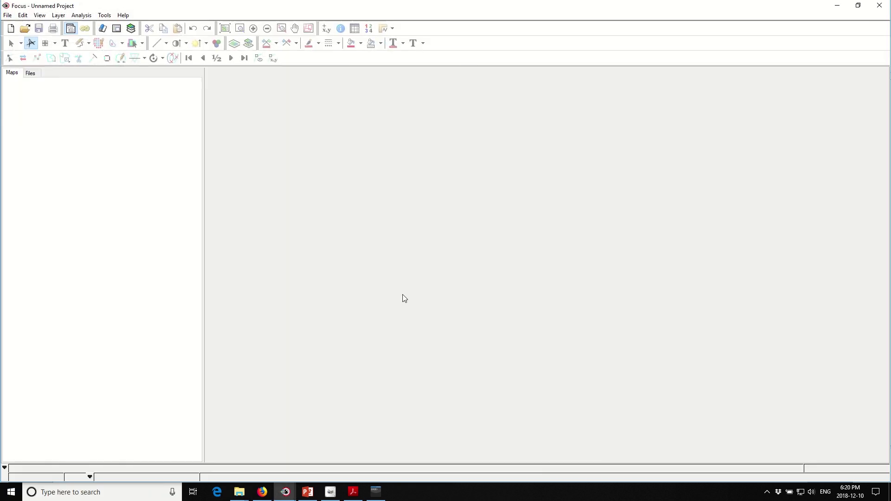
pyautogui.hotkey('alt', 'Tab')
pyautogui.moveTo(573, 247)
pyautogui.mouseDown()
pyautogui.moveTo(512, 184)
pyautogui.moveTo(157, 191)
pyautogui.mouseUp()
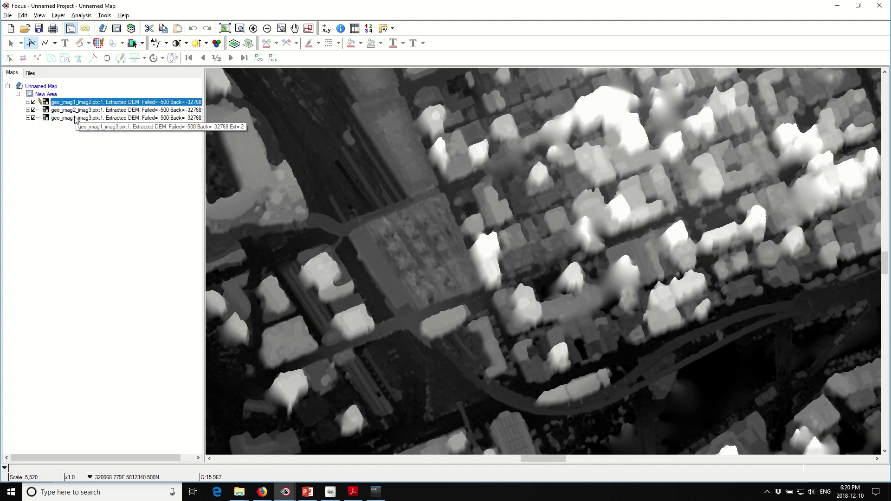
# Step: Order layers imag1_imag2, imag1_imag3, imag2_imag3, then zoom to the riverside stadiums
pyautogui.click(67, 120)
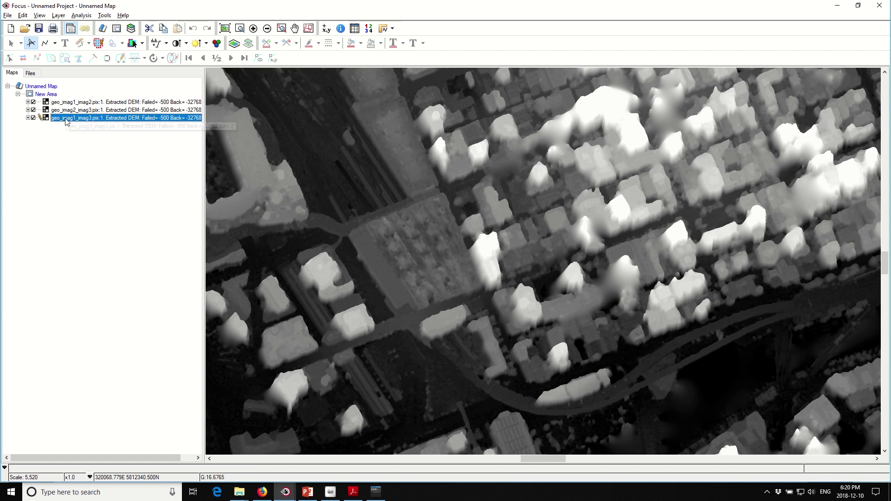
pyautogui.moveTo(66, 122); pyautogui.dragTo(67, 110)
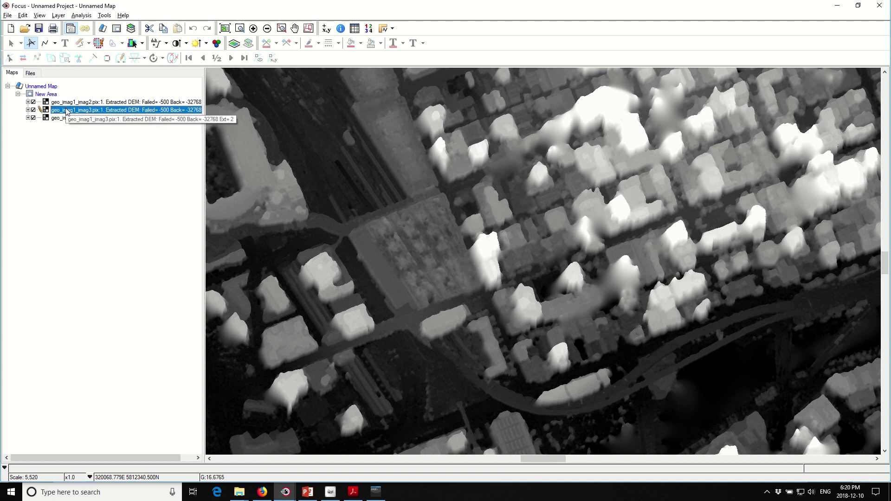
pyautogui.click(67, 121)
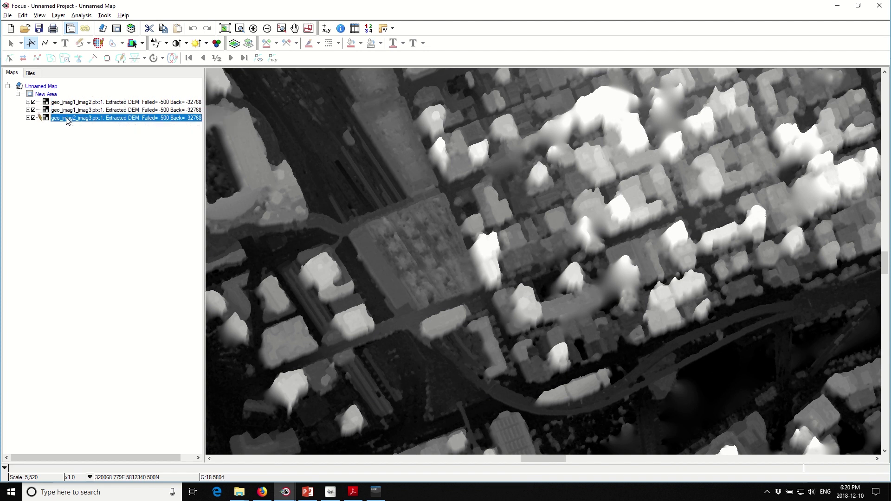
pyautogui.click(68, 103)
pyautogui.click(240, 29)
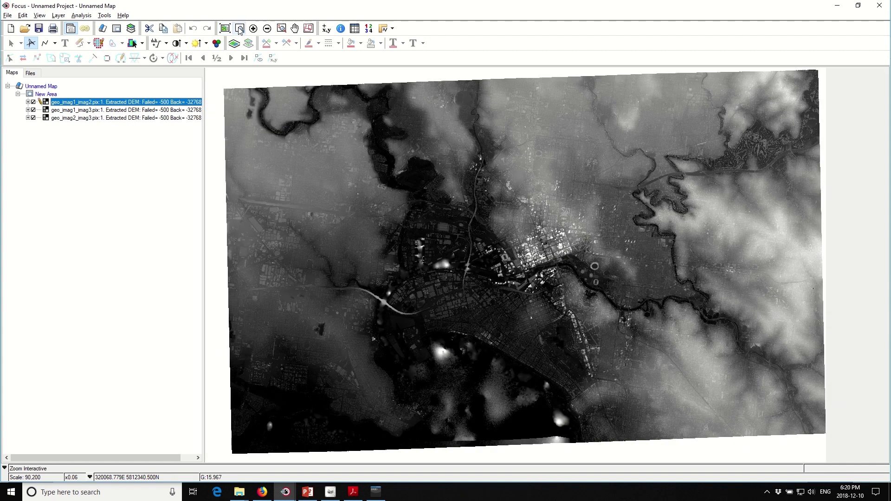
pyautogui.click(620, 298)
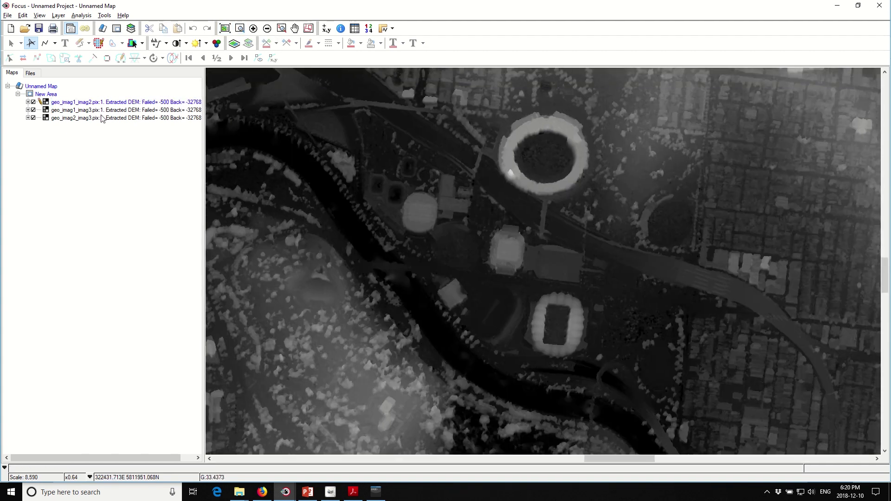
pyautogui.click(77, 103)
pyautogui.click(39, 14)
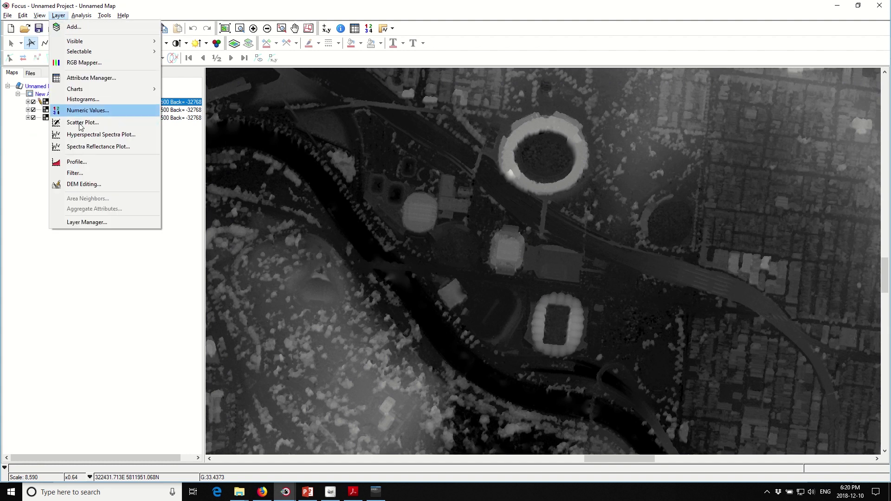
# Step: View the imag1_imag2 DSM as shaded relief around the stadiums, then select the geo_imag1_imag3.pix:1 layer
pyautogui.click(84, 184)
pyautogui.moveTo(443, 181)
pyautogui.mouseDown()
pyautogui.moveTo(347, 202)
pyautogui.moveTo(78, 295)
pyautogui.mouseUp()
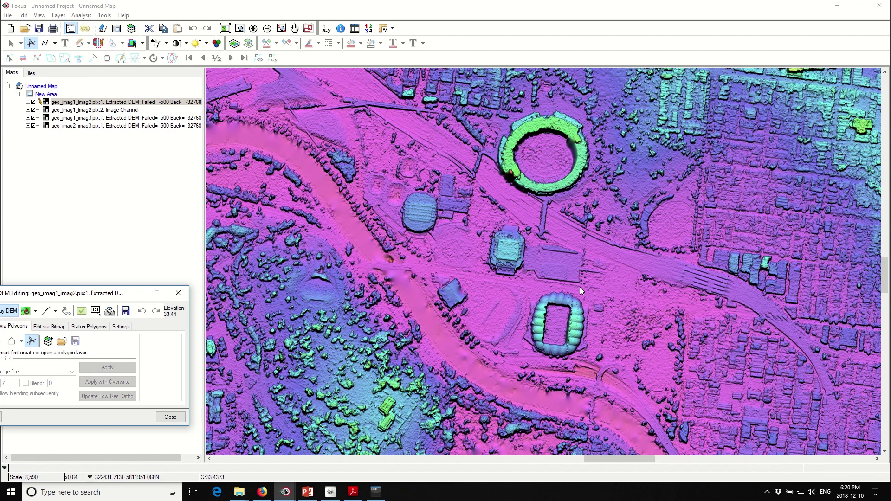
pyautogui.scroll(2, 560, 318)
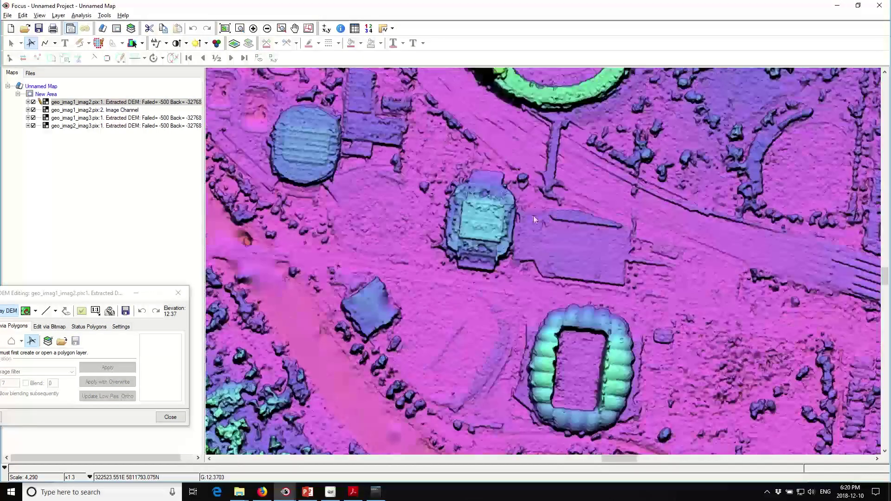
pyautogui.moveTo(525, 206); pyautogui.dragTo(563, 338)
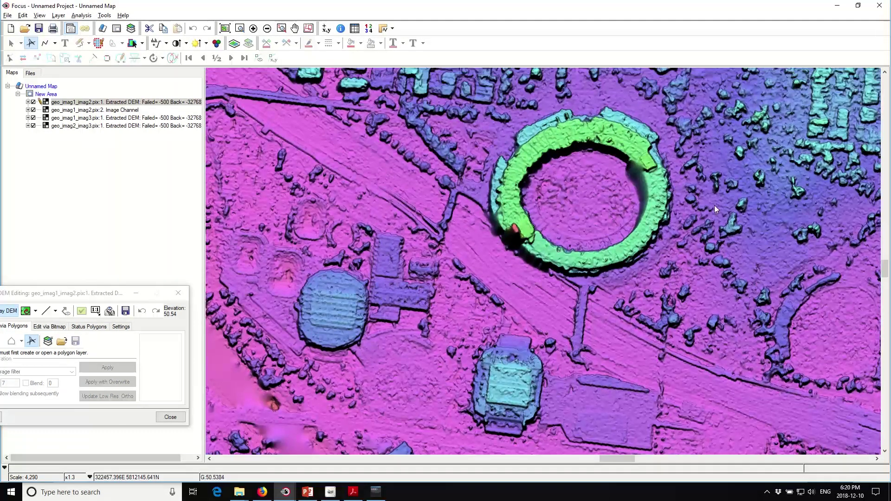
pyautogui.moveTo(561, 184); pyautogui.dragTo(567, 190)
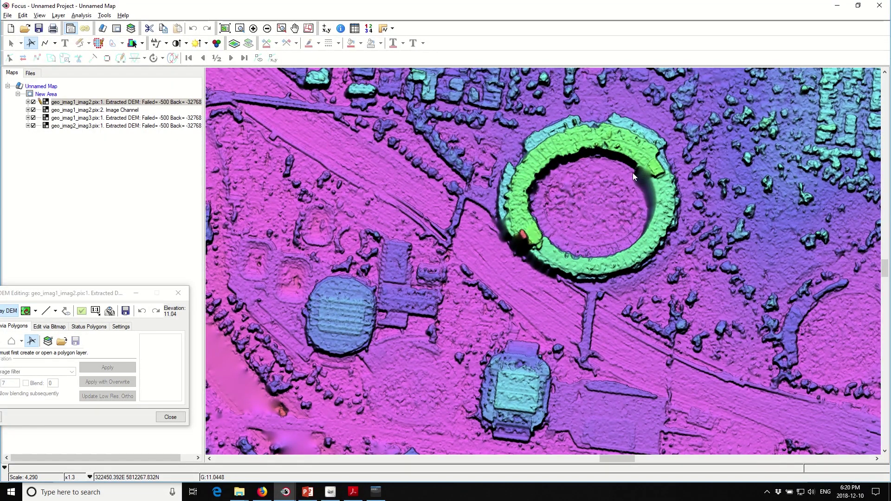
pyautogui.moveTo(576, 266); pyautogui.dragTo(634, 115)
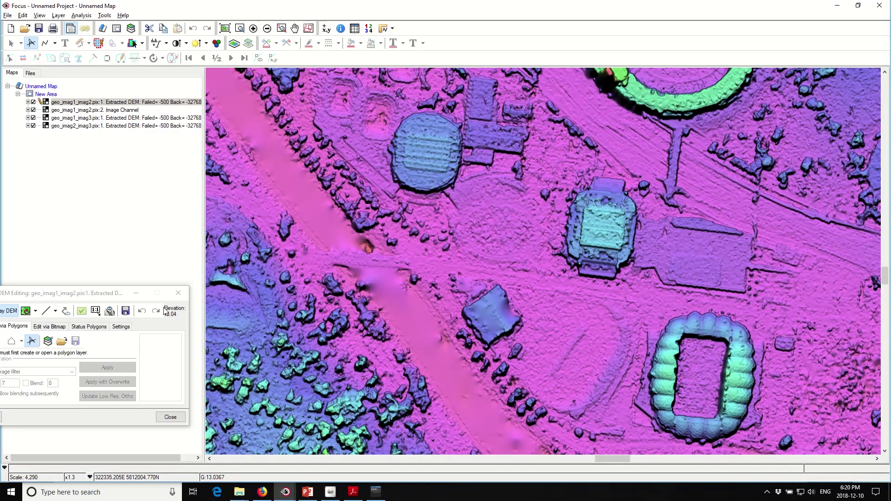
pyautogui.click(170, 416)
pyautogui.click(78, 118)
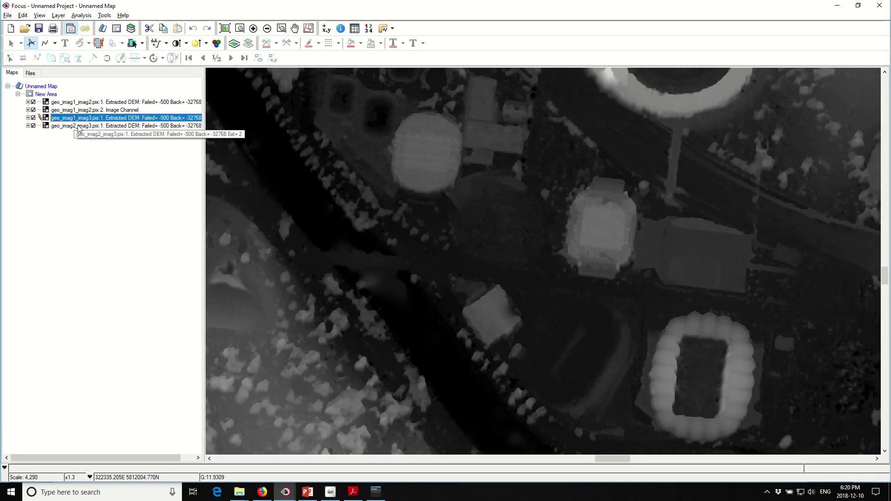
# Step: Inspect the imag1_imag3 DSM as shaded relief over the stadiums and wooded area
pyautogui.click(58, 15)
pyautogui.click(84, 183)
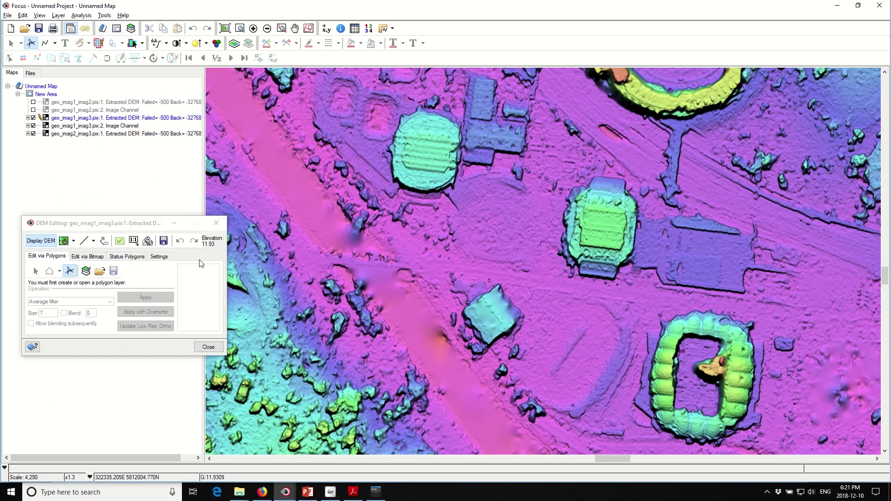
pyautogui.moveTo(564, 239); pyautogui.dragTo(513, 307)
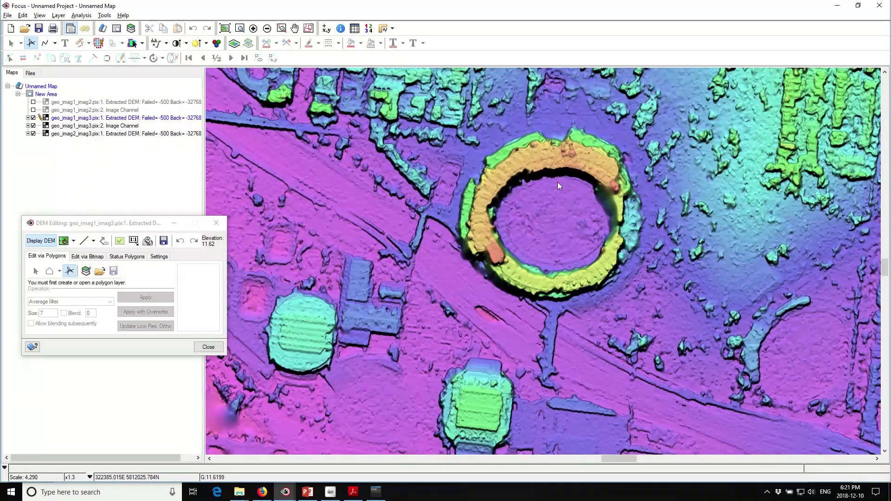
pyautogui.scroll(-5, 558, 286)
pyautogui.scroll(-4, 560, 324)
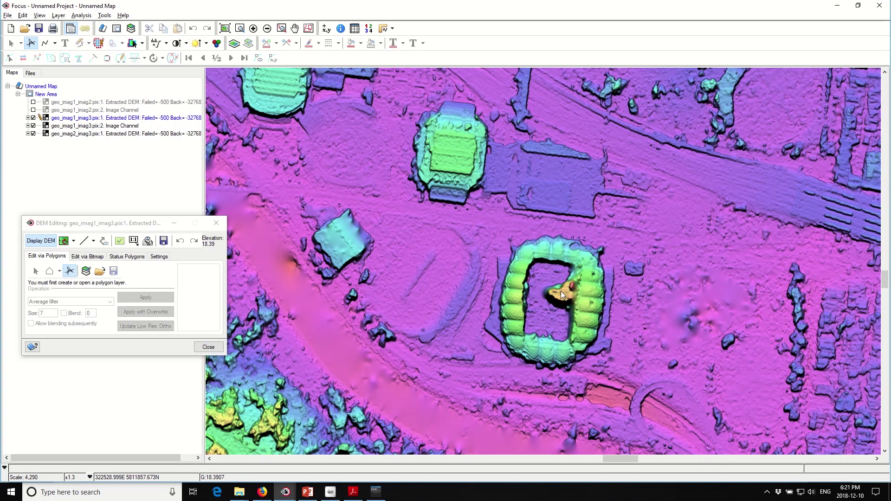
pyautogui.moveTo(98, 223); pyautogui.dragTo(105, 205)
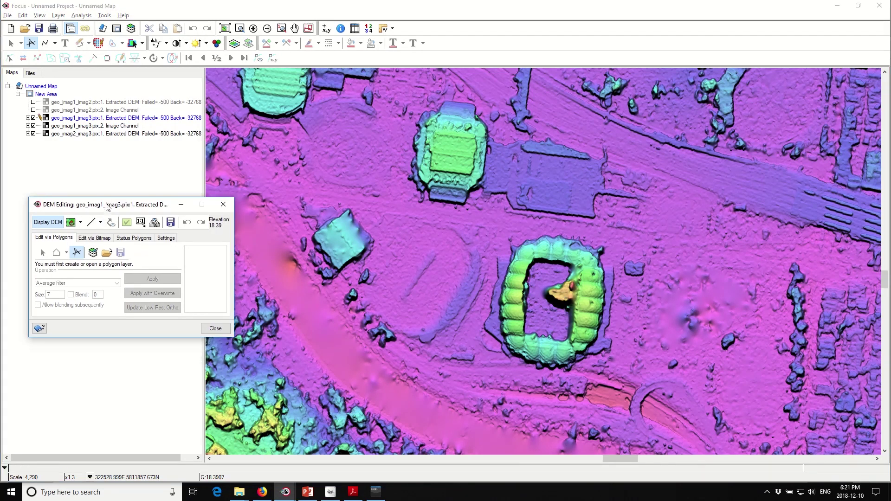
pyautogui.moveTo(444, 275)
pyautogui.mouseDown()
pyautogui.moveTo(382, 299)
pyautogui.moveTo(513, 299)
pyautogui.mouseUp()
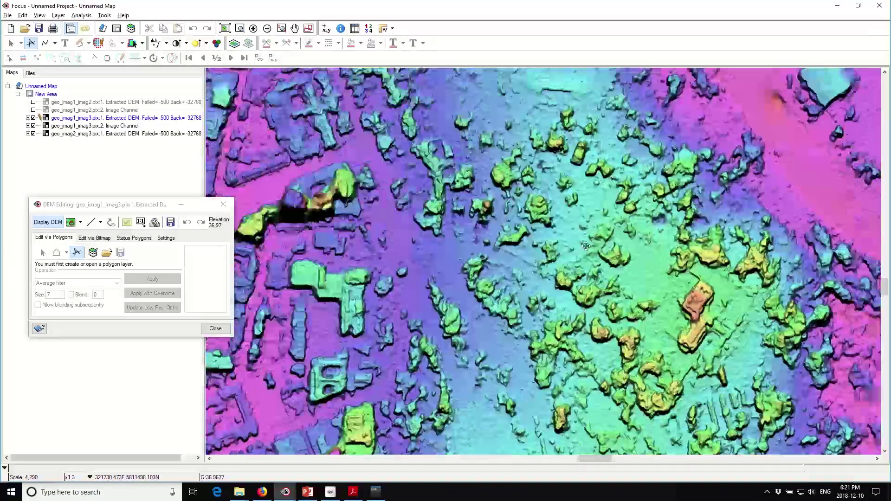
pyautogui.moveTo(279, 230)
pyautogui.mouseDown()
pyautogui.moveTo(412, 248)
pyautogui.moveTo(513, 212)
pyautogui.moveTo(457, 250)
pyautogui.mouseUp()
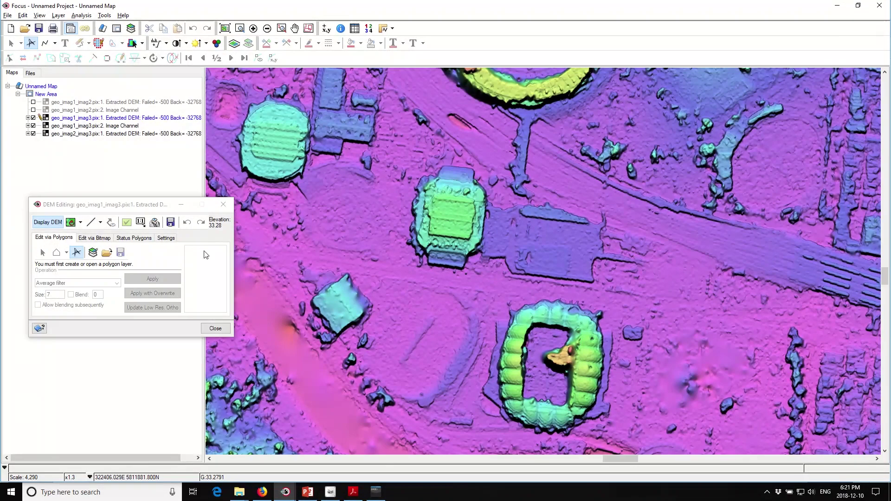
pyautogui.click(224, 204)
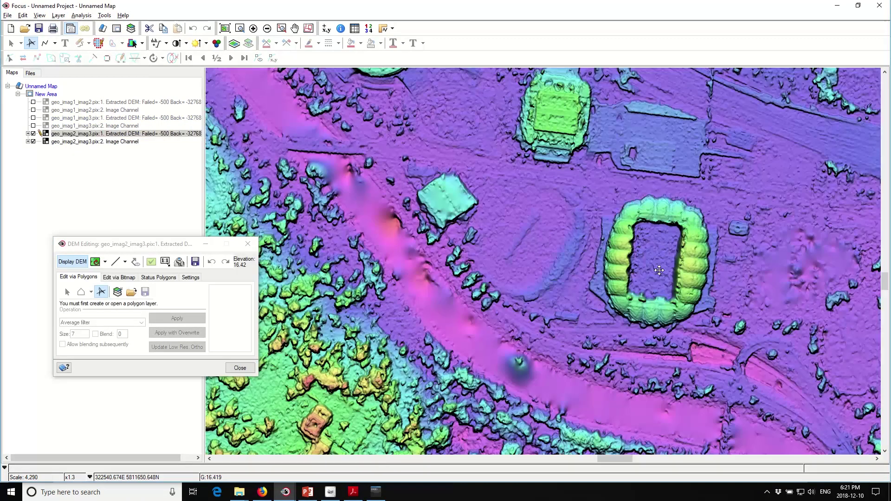
pyautogui.scroll(-1, 578, 320)
pyautogui.scroll(1, 612, 331)
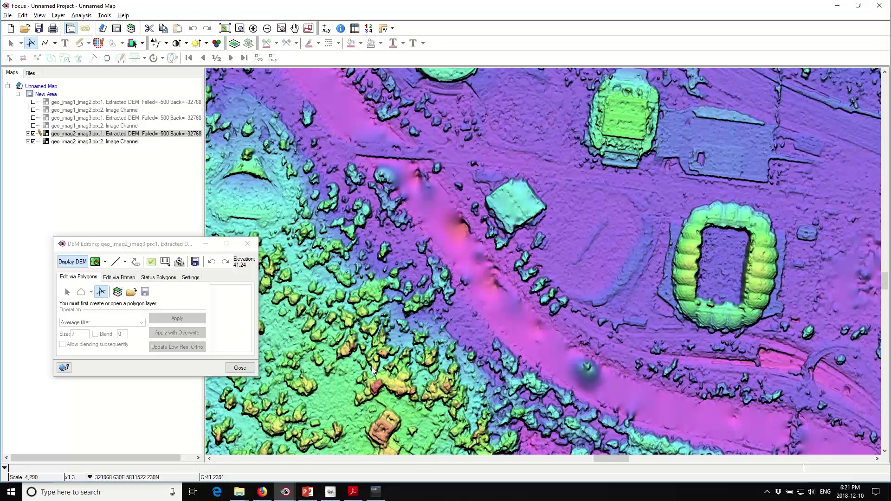
# Step: Look over the imag2_imag3 DSM relief and bring the EASI 2018 merge console forward
pyautogui.moveTo(644, 338)
pyautogui.mouseDown()
pyautogui.moveTo(472, 298)
pyautogui.moveTo(583, 188)
pyautogui.mouseUp()
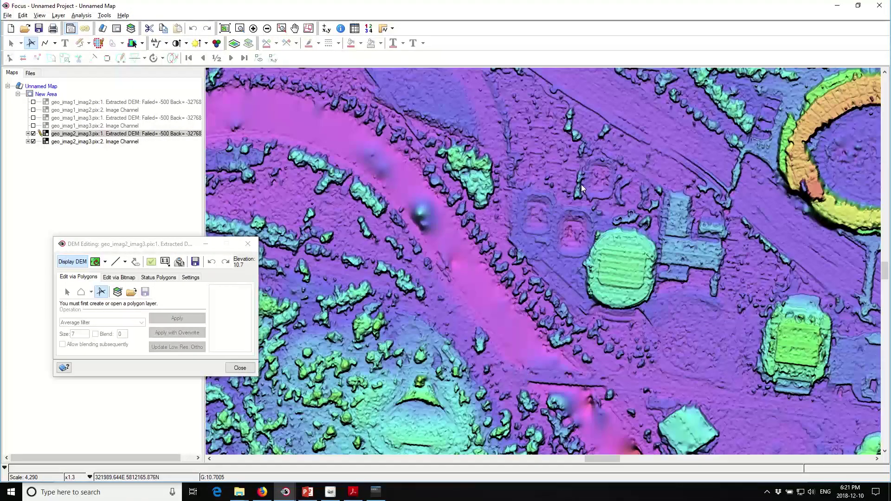
pyautogui.click(375, 492)
pyautogui.click(239, 492)
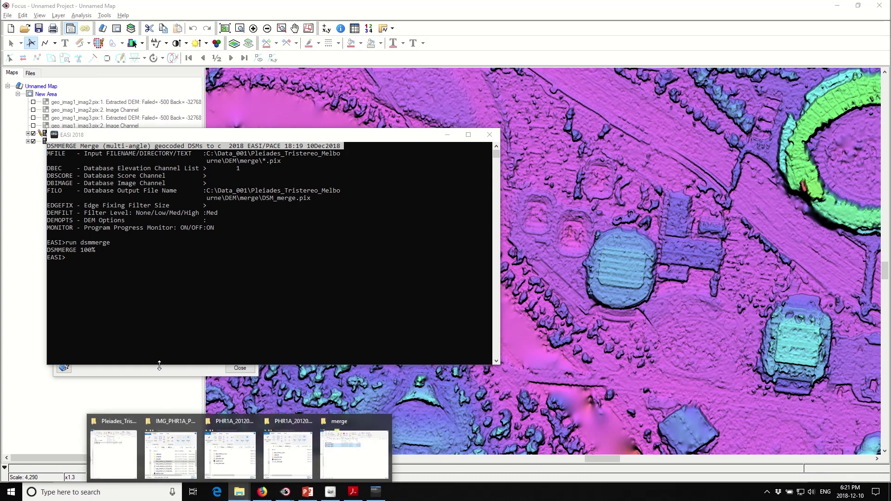
# Step: Load DSM_merge.pix from File Explorer into Focus and zoom to its full extent
pyautogui.click(237, 368)
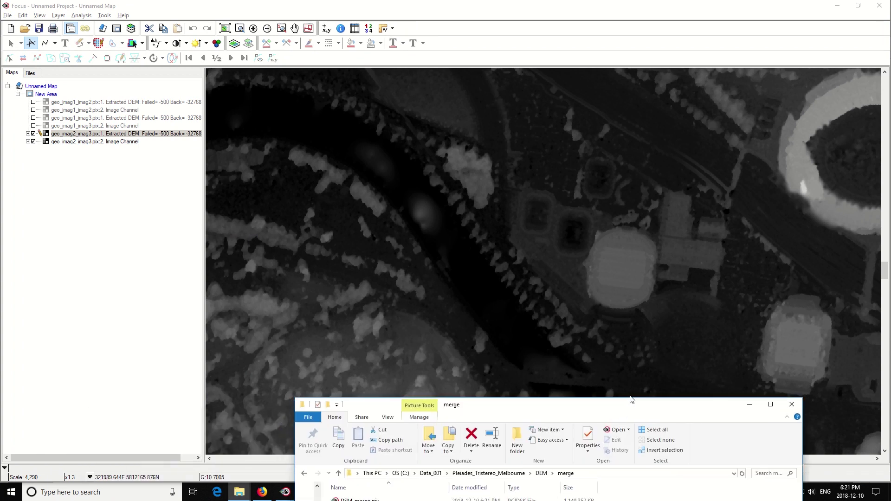
pyautogui.moveTo(486, 285); pyautogui.dragTo(82, 236)
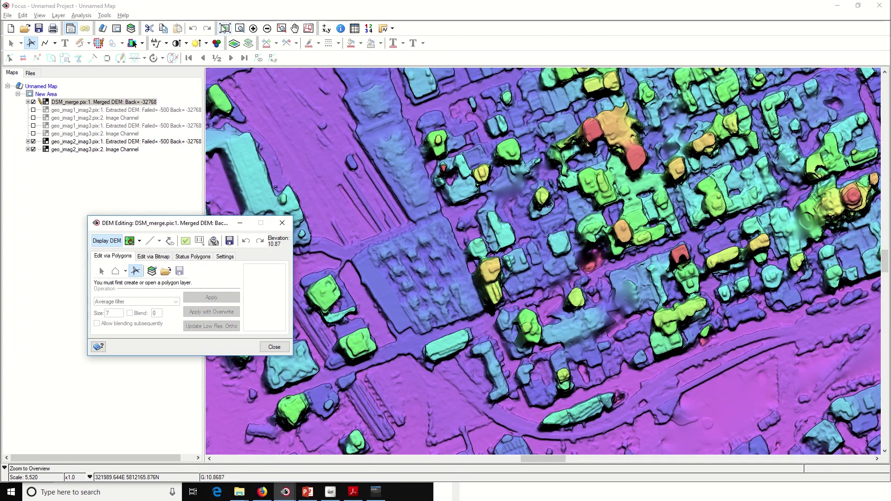
pyautogui.click(225, 28)
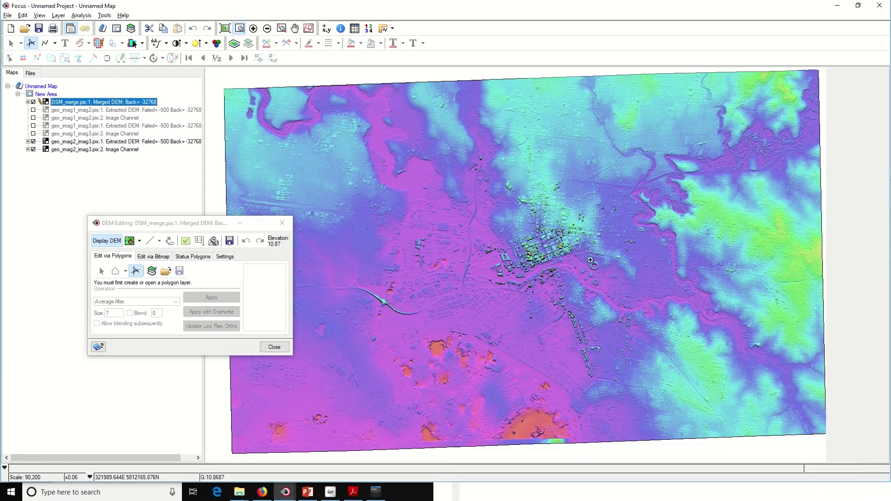
# Step: Zoom and pan around the oval and round stadiums on the merged DSM relief
pyautogui.moveTo(584, 261); pyautogui.dragTo(628, 296)
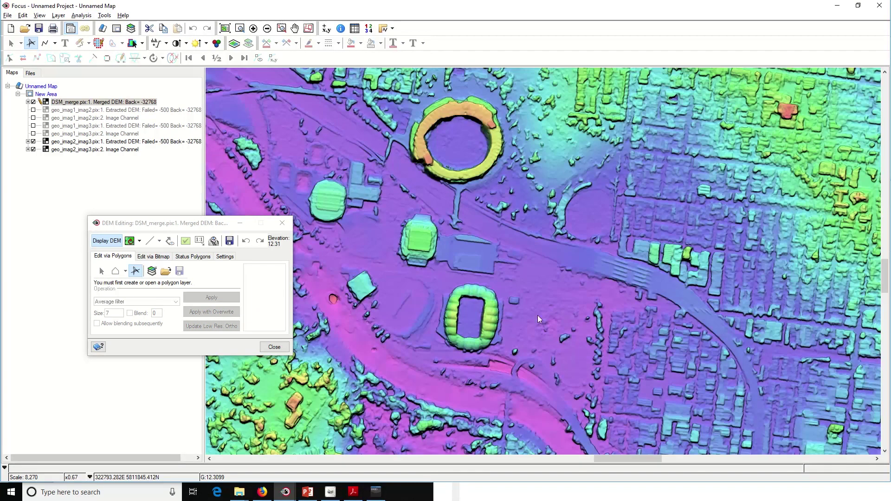
pyautogui.moveTo(474, 323)
pyautogui.mouseDown()
pyautogui.moveTo(580, 310)
pyautogui.moveTo(574, 268)
pyautogui.mouseUp()
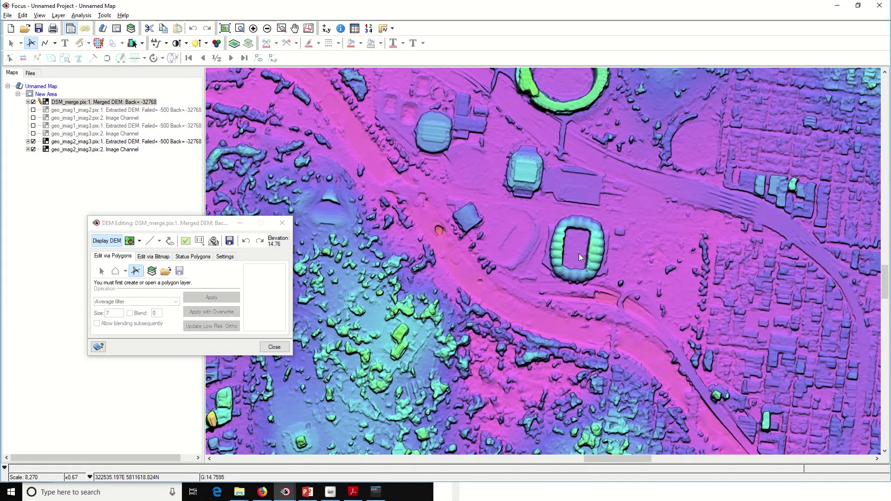
pyautogui.scroll(1, 578, 256)
pyautogui.moveTo(538, 225); pyautogui.dragTo(539, 308)
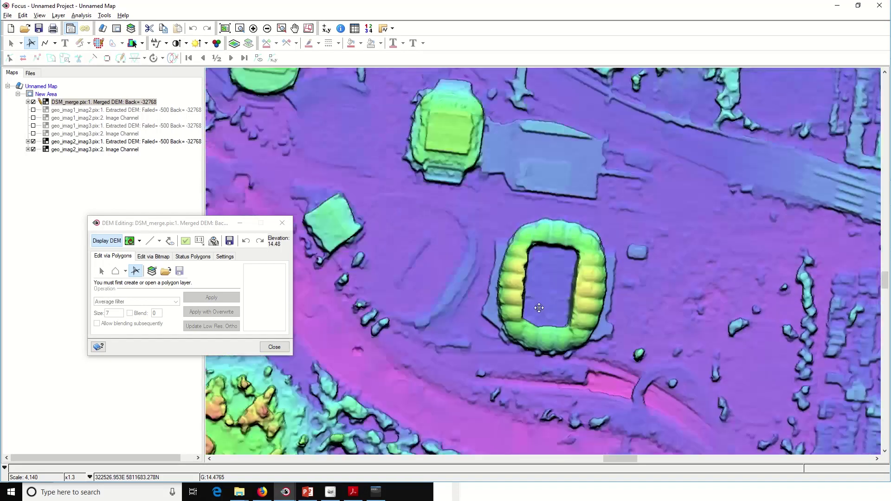
pyautogui.moveTo(516, 237); pyautogui.dragTo(561, 327)
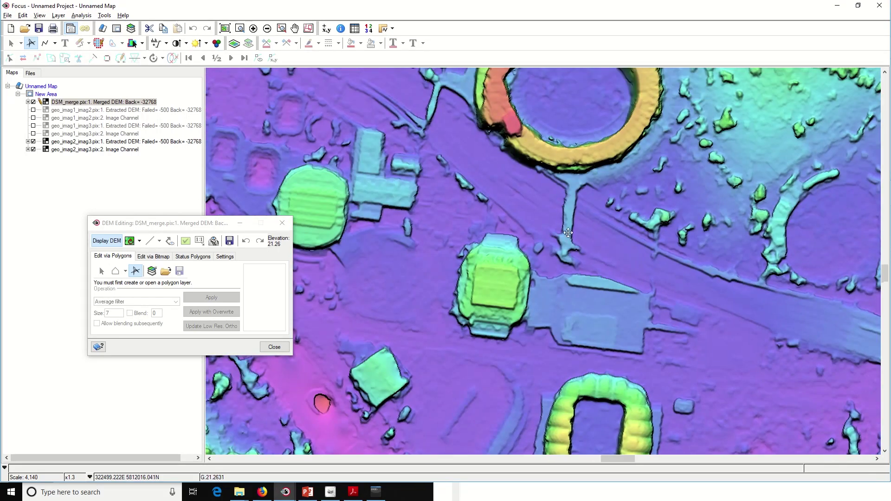
pyautogui.moveTo(568, 233); pyautogui.dragTo(568, 331)
pyautogui.moveTo(488, 265); pyautogui.dragTo(517, 255)
pyautogui.moveTo(457, 259); pyautogui.dragTo(536, 199)
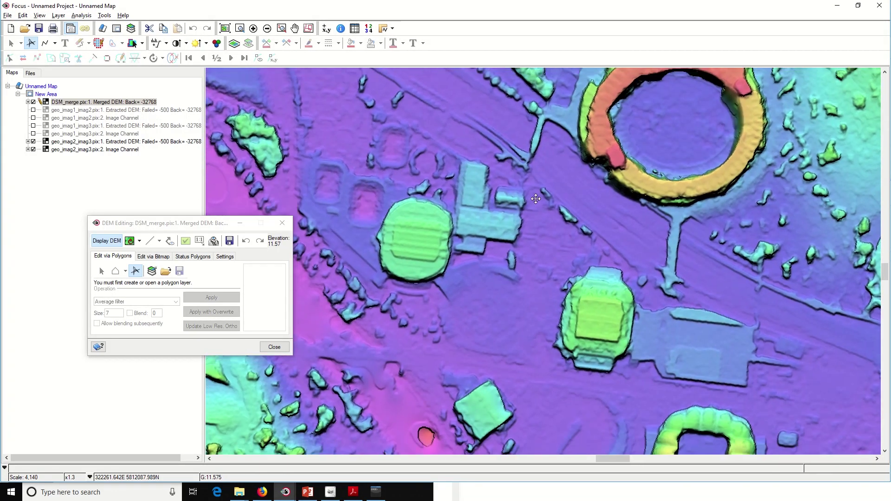
pyautogui.moveTo(523, 327); pyautogui.dragTo(559, 200)
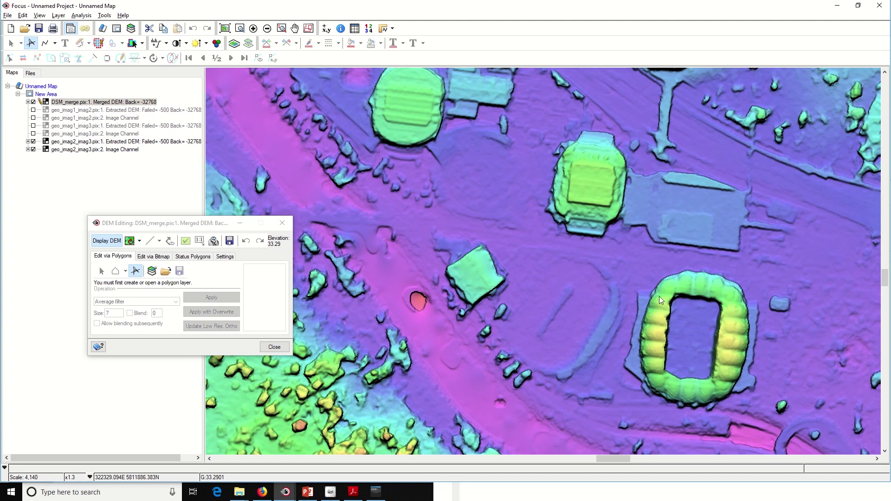
pyautogui.moveTo(659, 295); pyautogui.dragTo(610, 224)
pyautogui.moveTo(686, 255); pyautogui.dragTo(616, 234)
pyautogui.moveTo(664, 268); pyautogui.dragTo(580, 232)
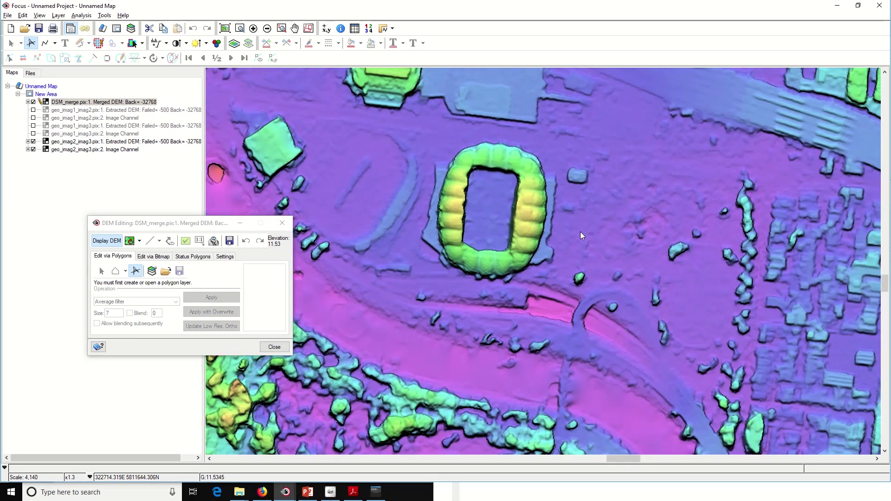